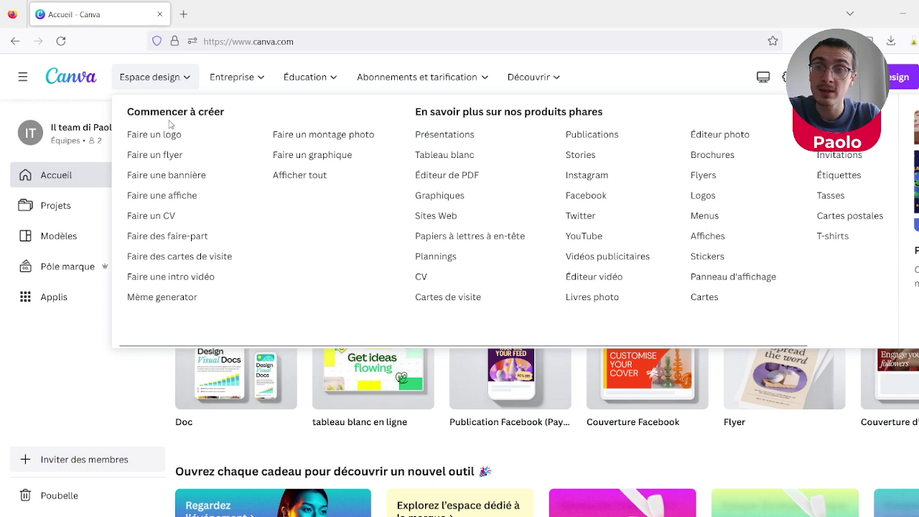
Start a free blank logo from the logo creation page, and return to the home page.
click(159, 136)
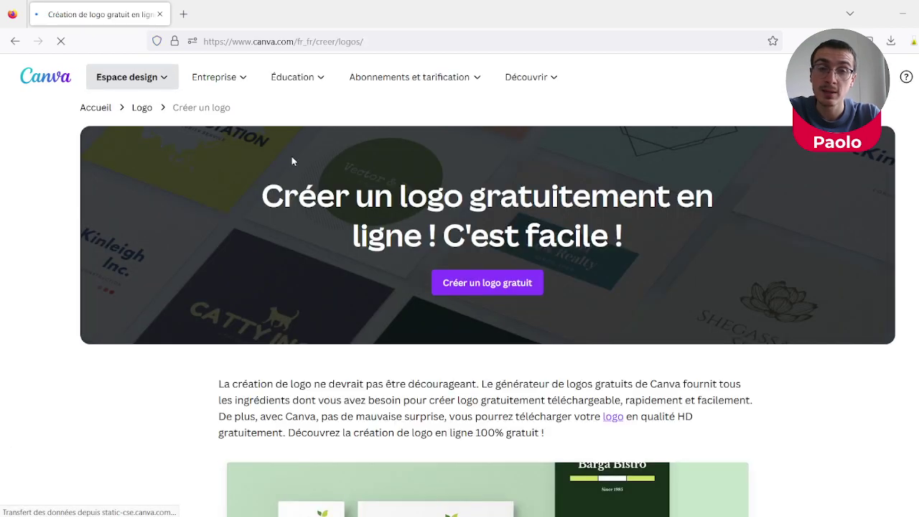
click(507, 288)
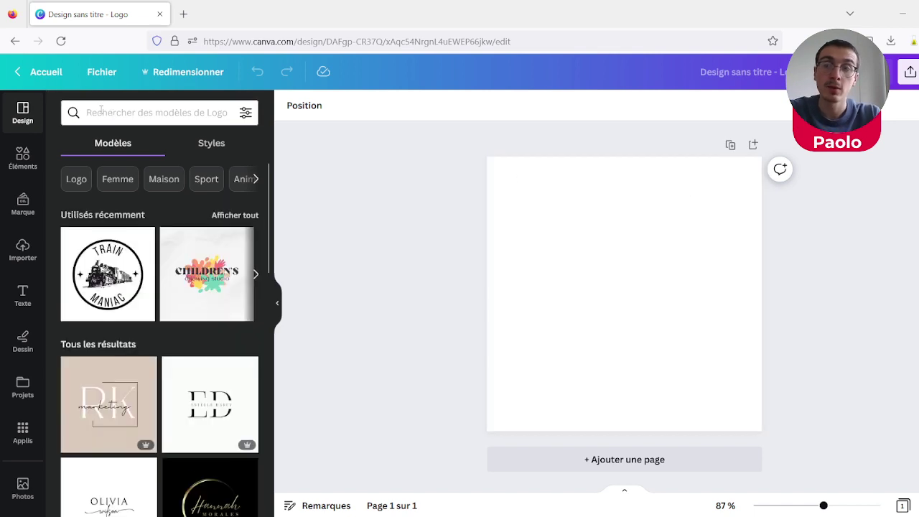
click(39, 75)
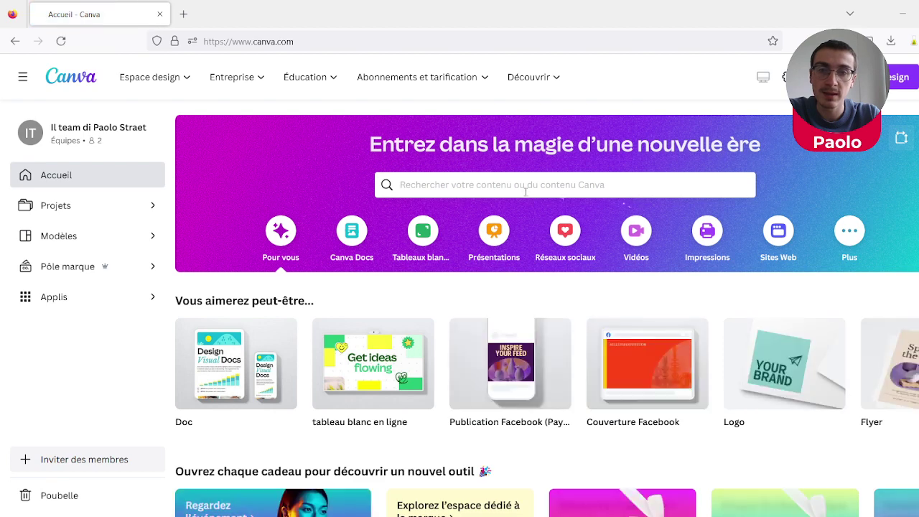
Search the templates for "logo" and create a blank logo design from the results page, keeping only the new design's tab open.
click(525, 184)
text(logo)
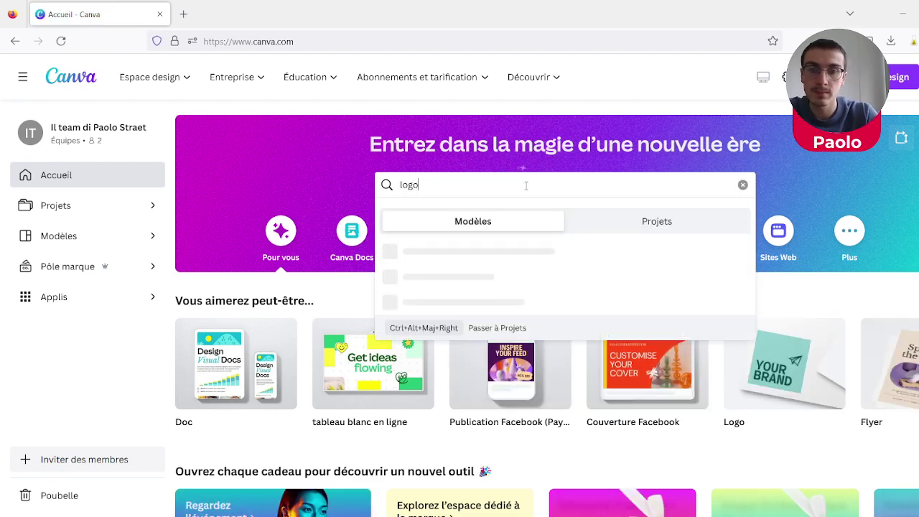
key(Return)
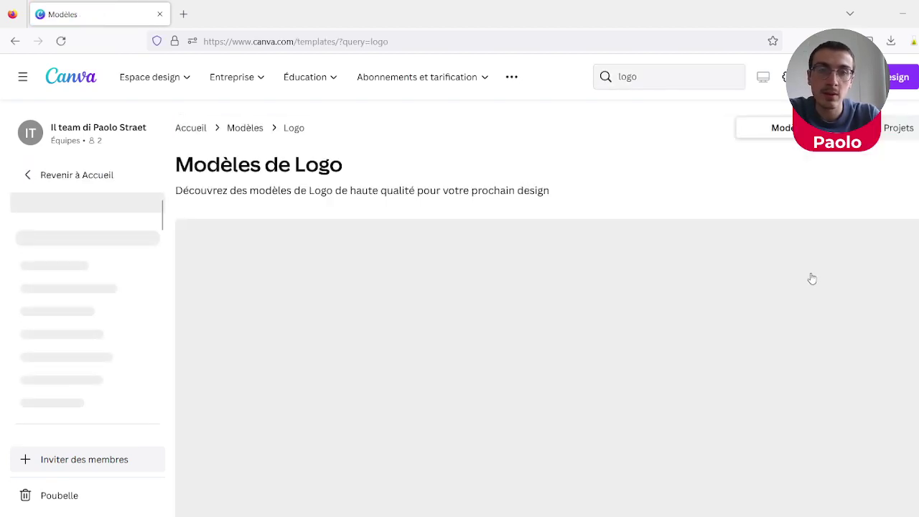
scroll(812, 279, down, 2)
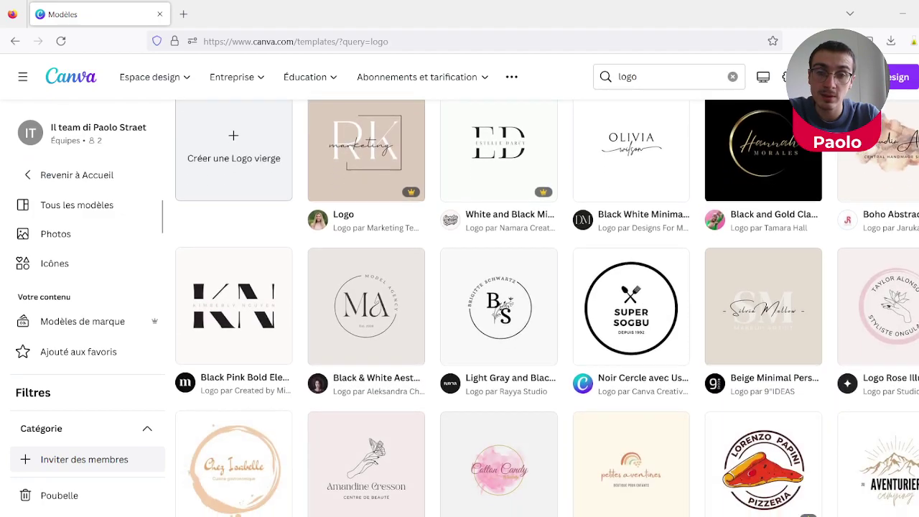
scroll(893, 507, down, 7)
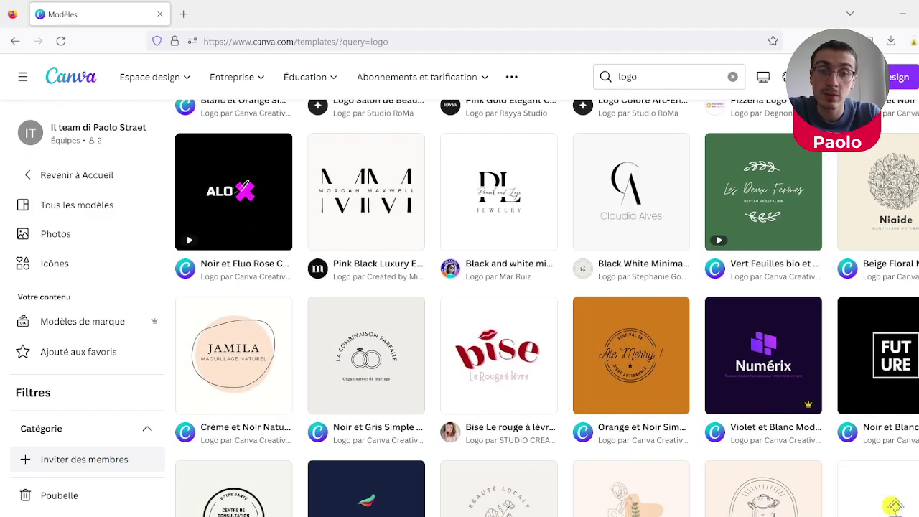
scroll(893, 506, up, 6)
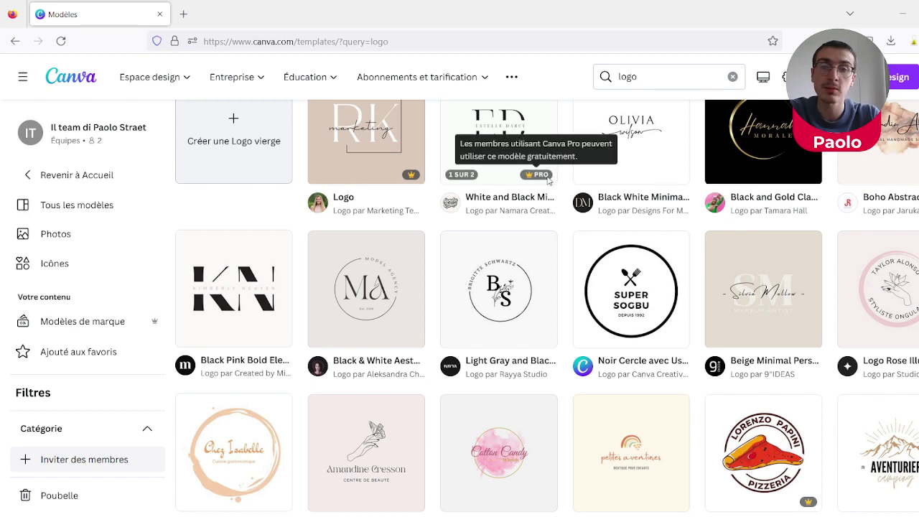
scroll(877, 165, up, 2)
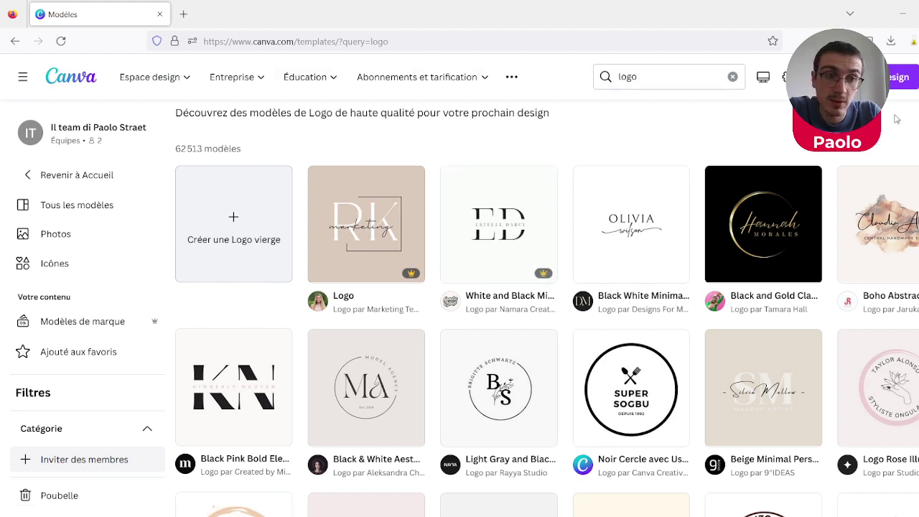
click(224, 224)
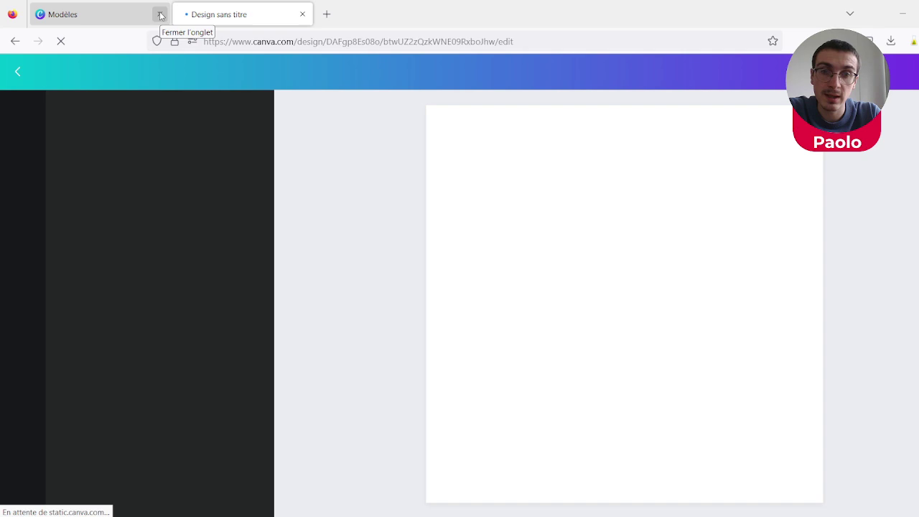
click(160, 15)
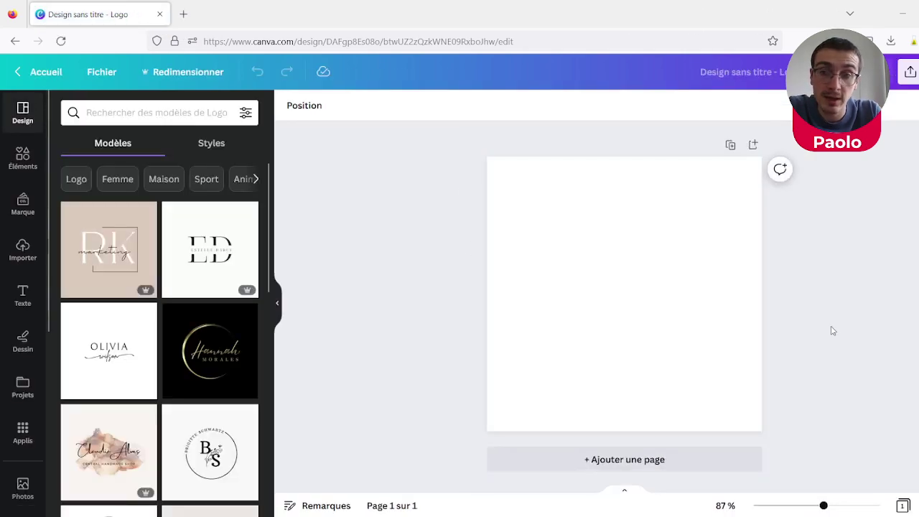
Search the logo templates for "cafe".
click(155, 109)
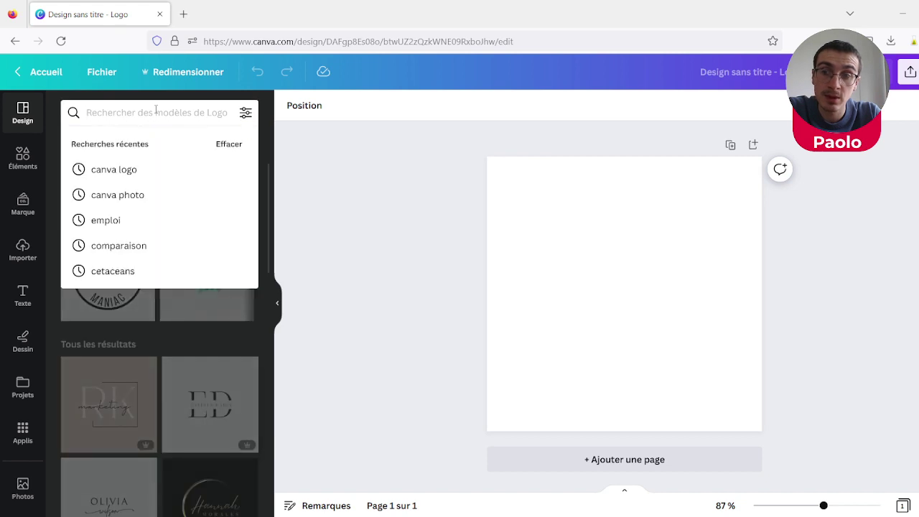
click(352, 188)
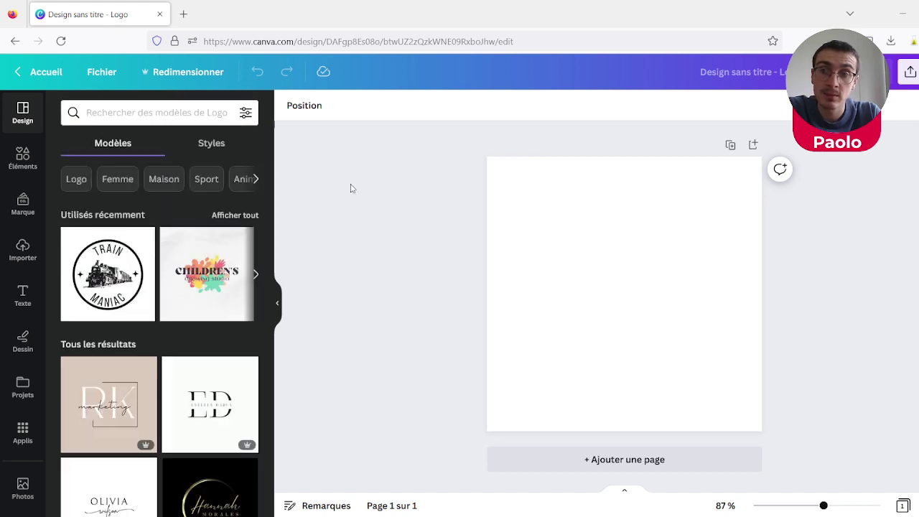
click(162, 108)
text(cafe)
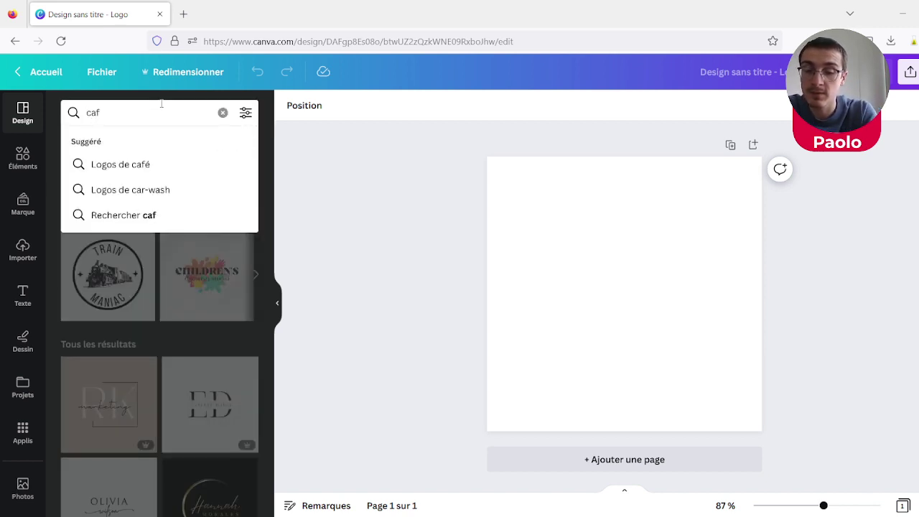
key(Return)
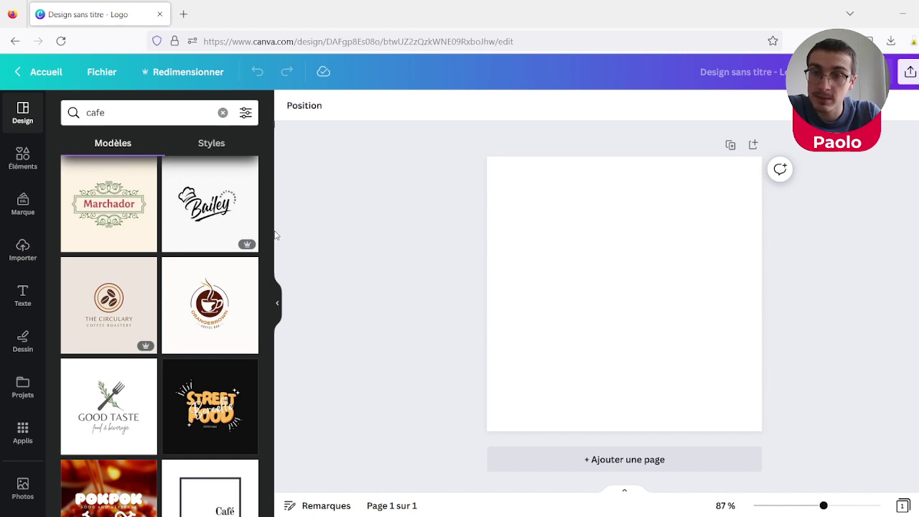
Apply the off-white page with the brown cup from the Brown And Orange Vintage Coffee Bar Logo template to the blank design.
mouse_move(215, 318)
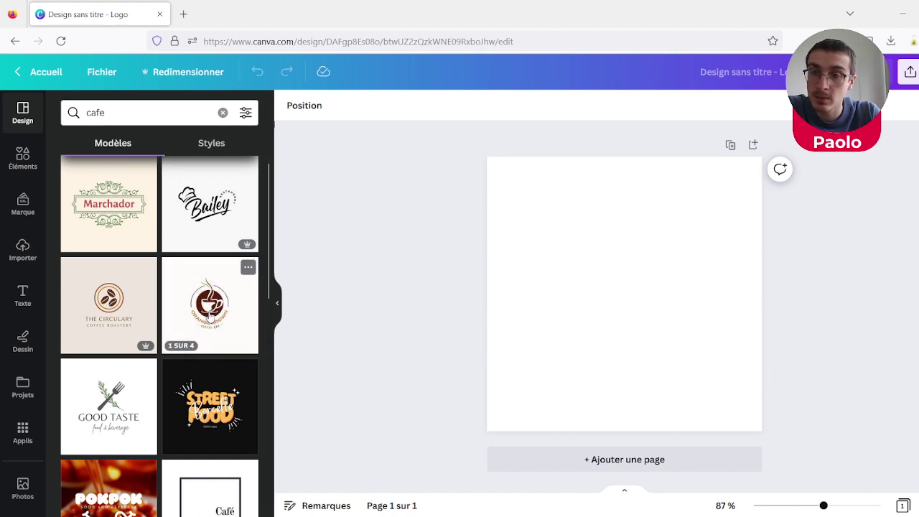
click(209, 310)
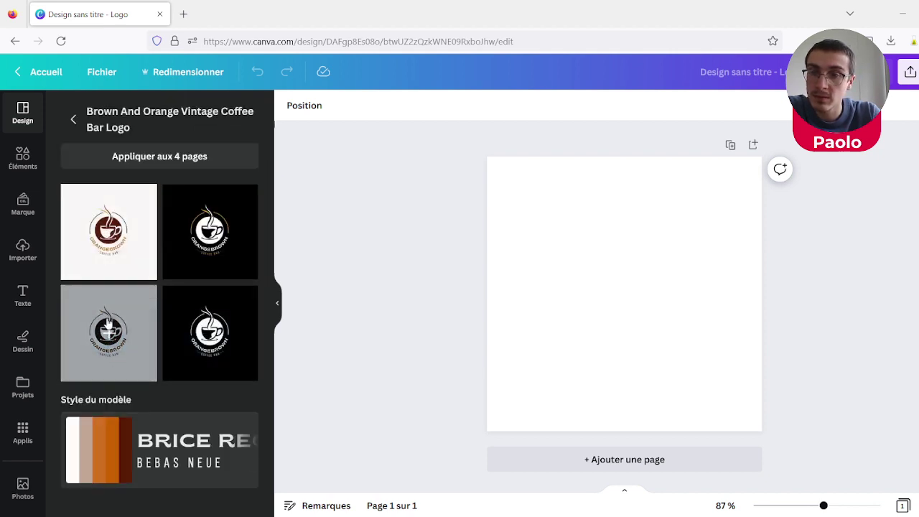
click(106, 231)
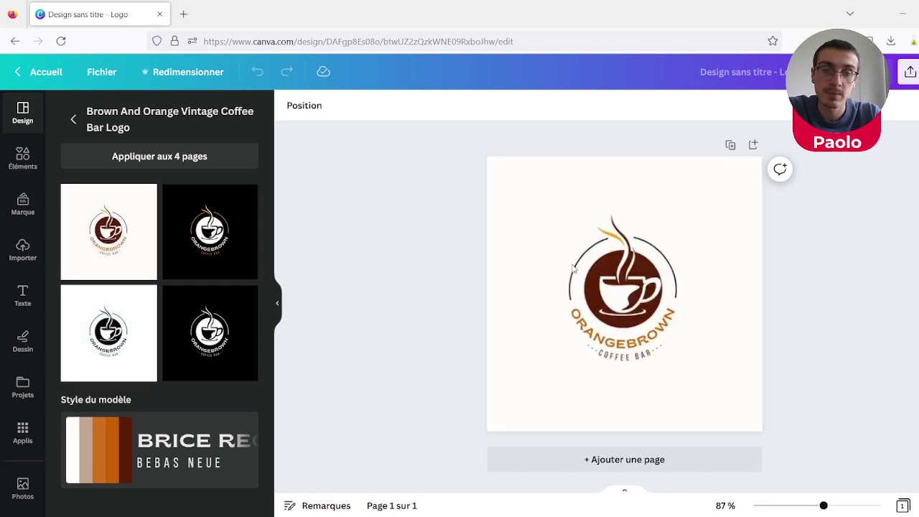
Replace the curved ORANGEBROWN text under the cup with "CÉTACÉ BON".
double_click(675, 314)
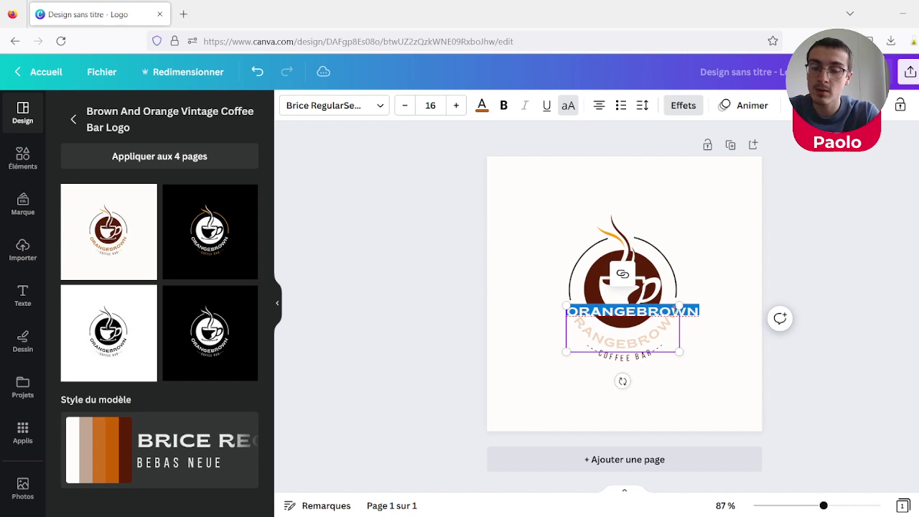
key(BackSpace)
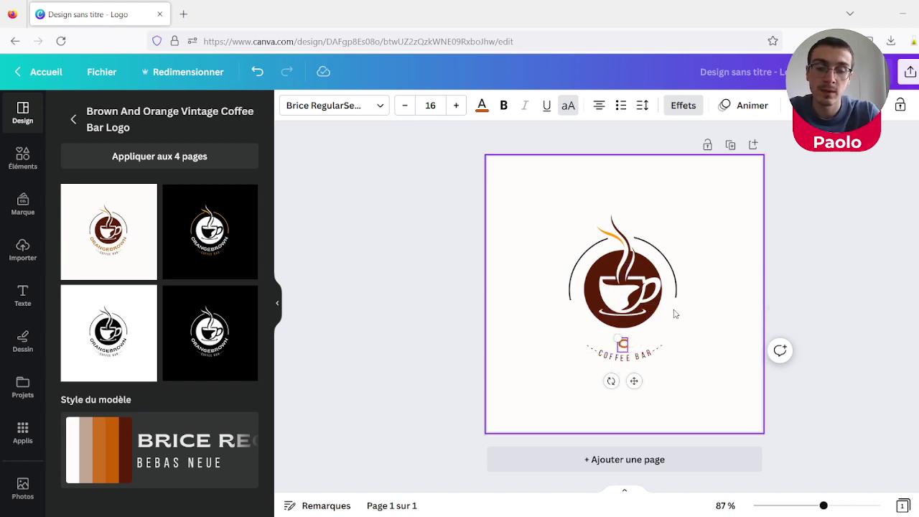
text(CETACE)
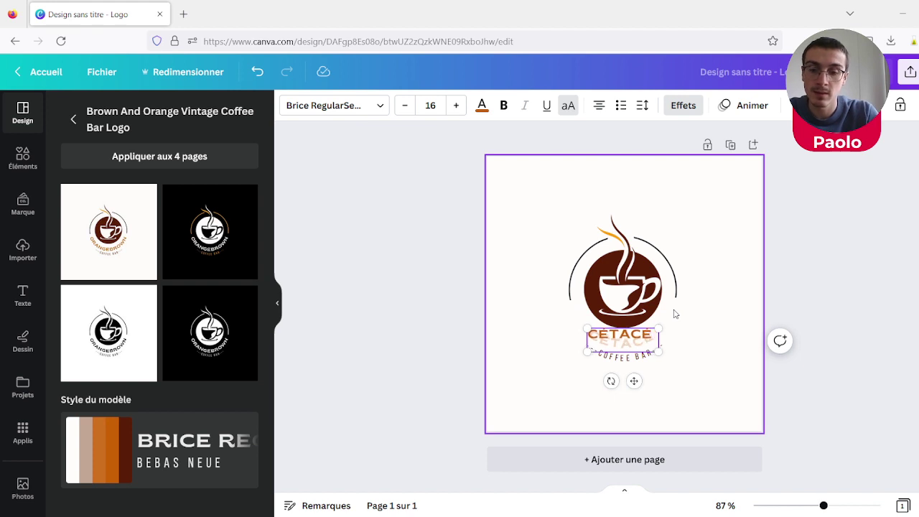
text( BON)
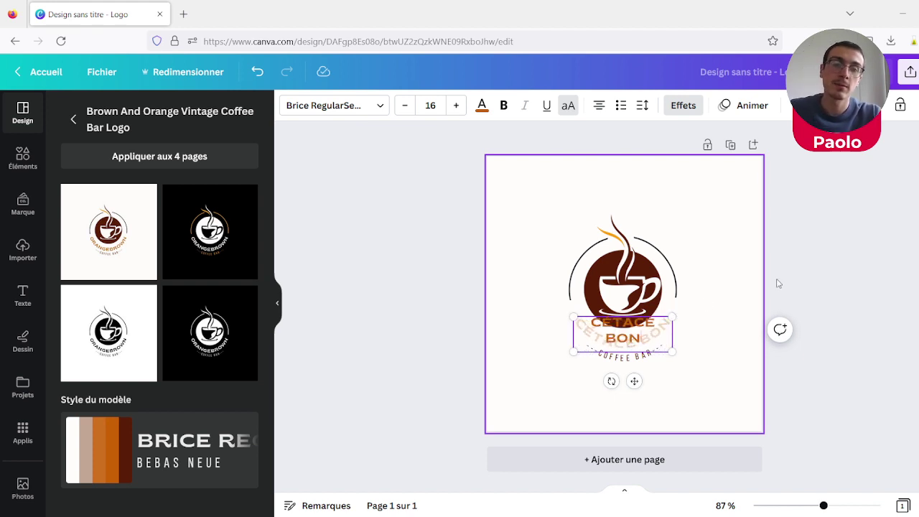
click(827, 265)
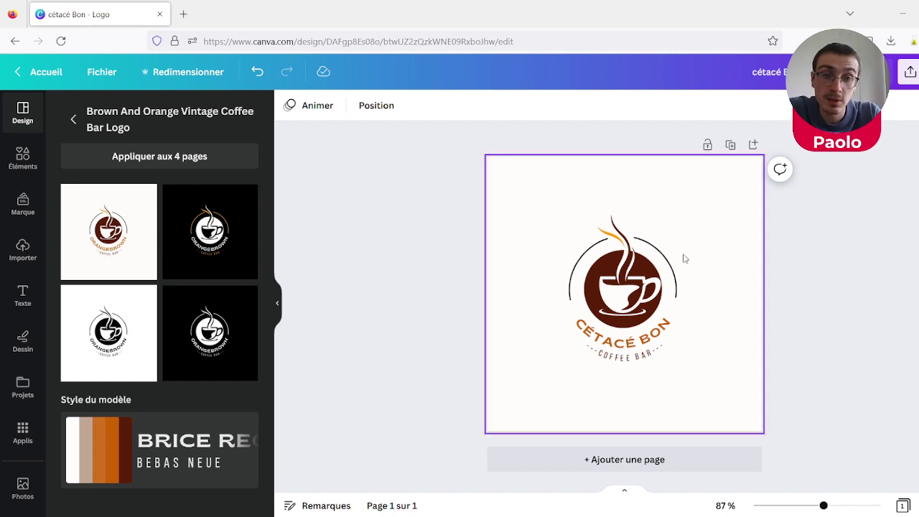
Recolour the orange steam wisp above the coffee cup to the default light turquoise.
click(609, 238)
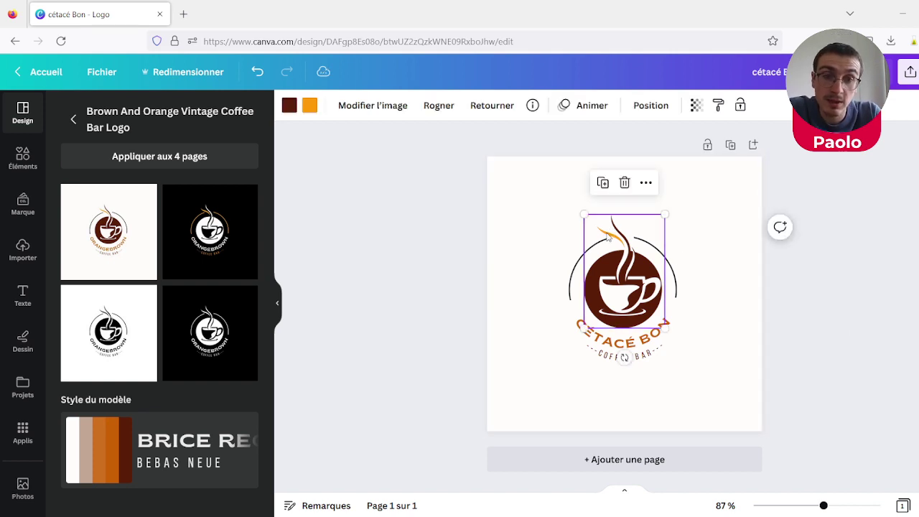
click(310, 108)
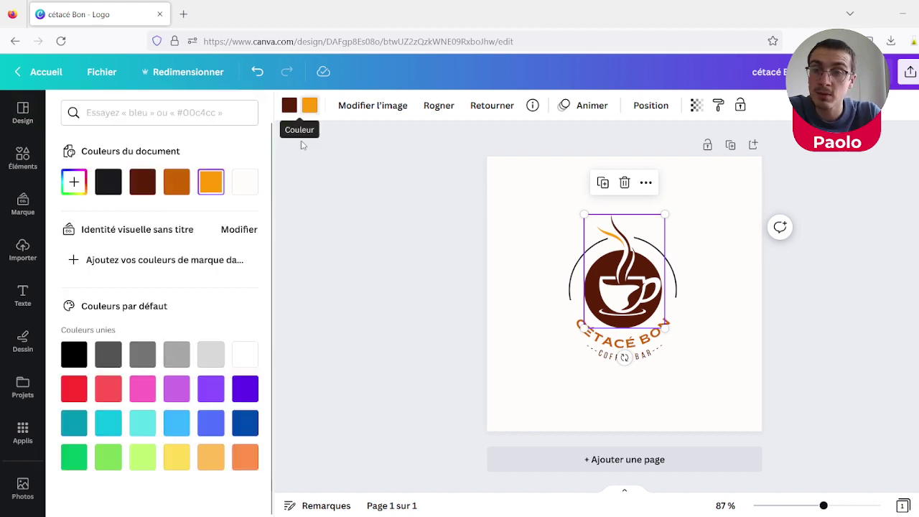
click(143, 426)
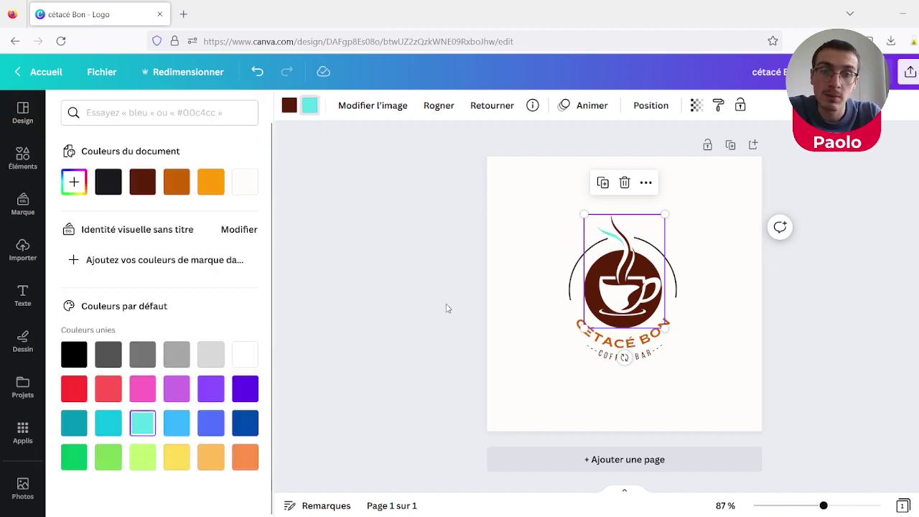
Change the curved CÉTACÉ BON text to the document's light turquoise to match the steam wisp.
click(595, 339)
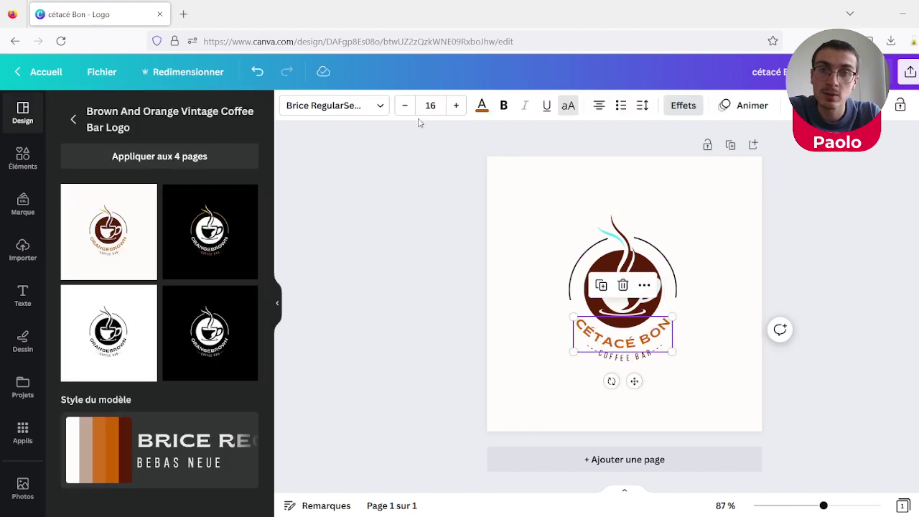
click(482, 106)
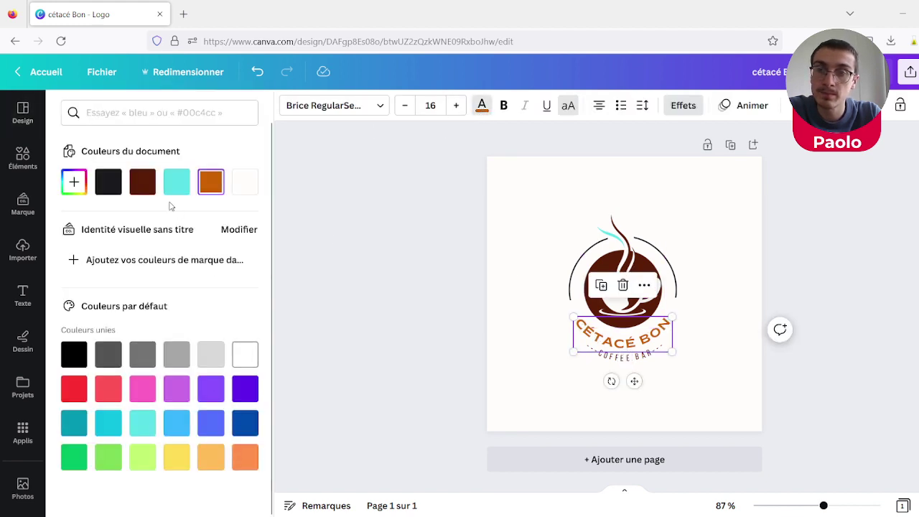
click(182, 183)
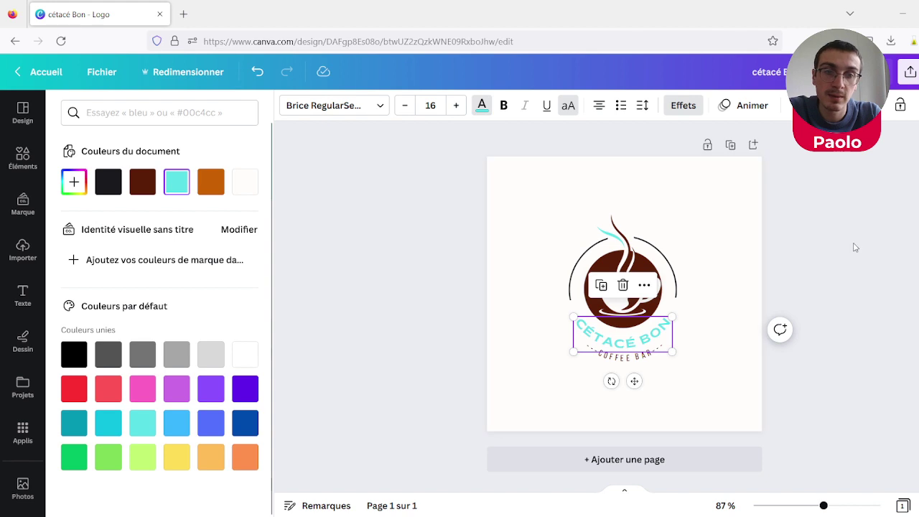
click(855, 247)
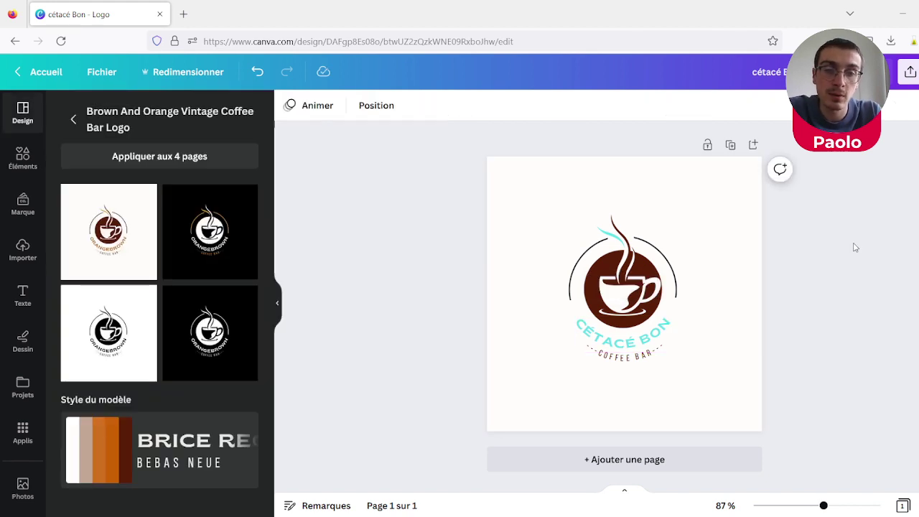
Search the design elements for "baleine".
click(521, 206)
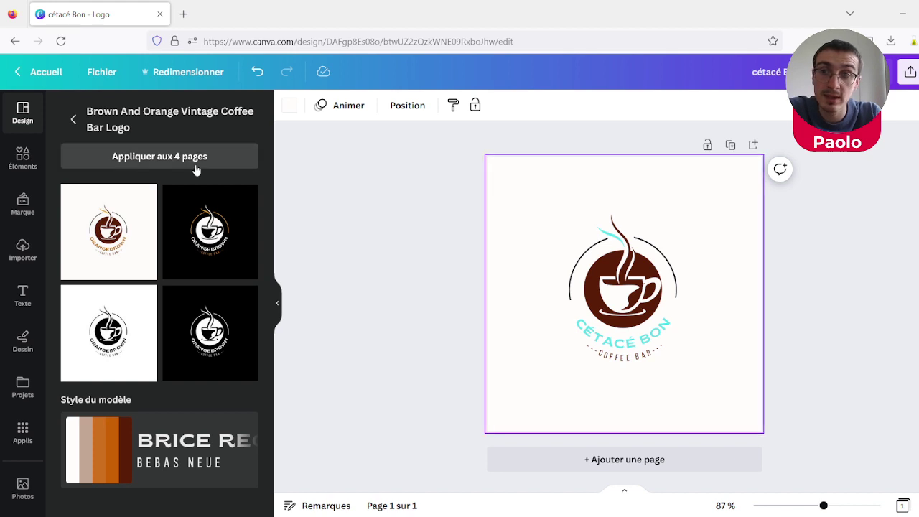
click(20, 165)
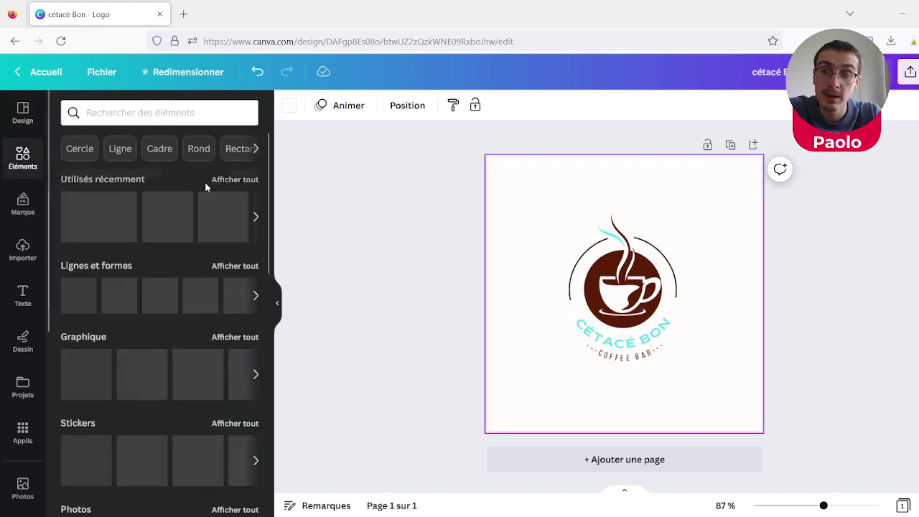
click(115, 115)
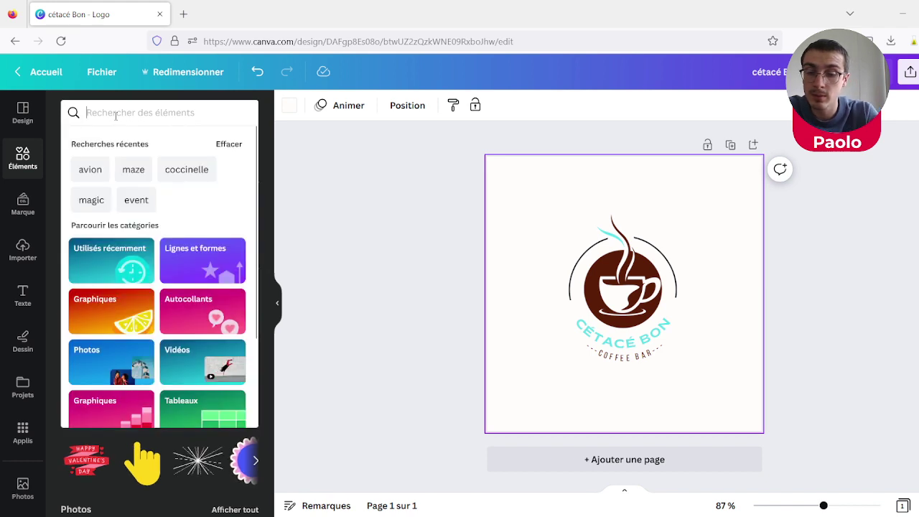
text(baleine)
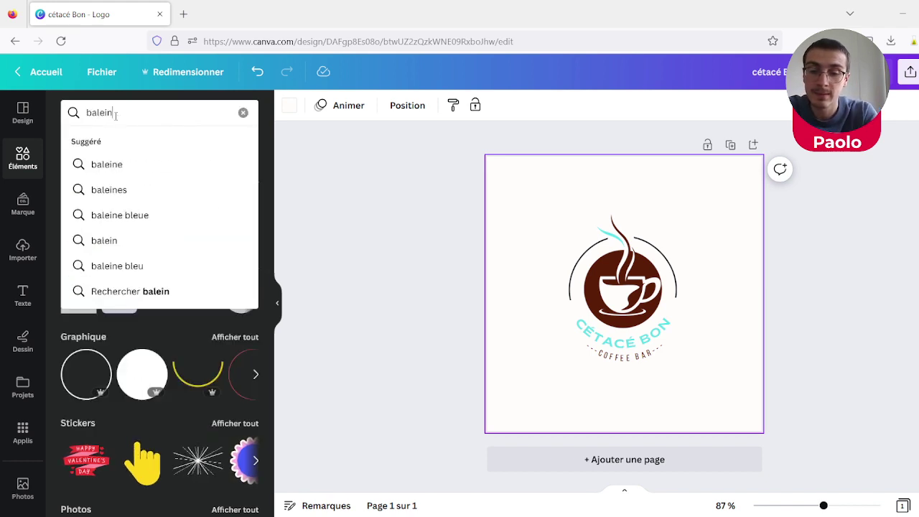
key(Return)
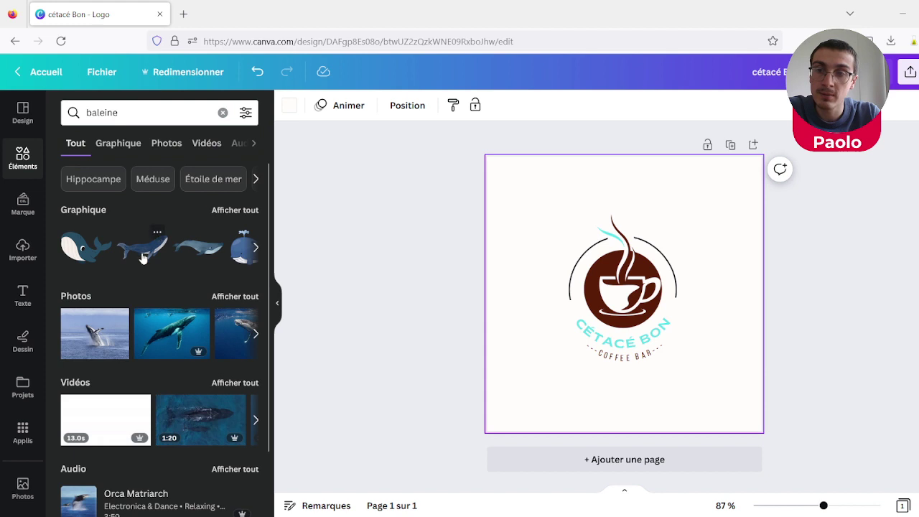
Try the dark blue swimming whale graphic on the logo, scaled down to under half size and moved over the cup's steam.
click(143, 248)
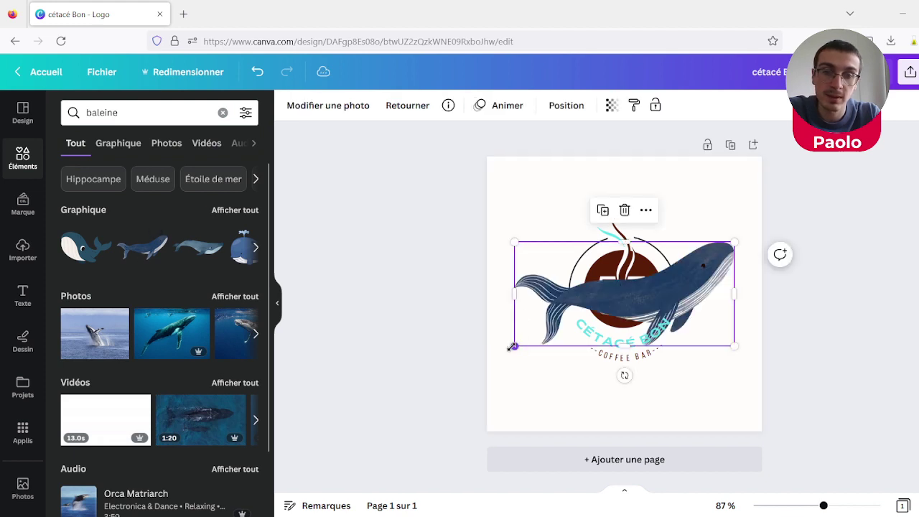
drag(514, 346, 627, 288)
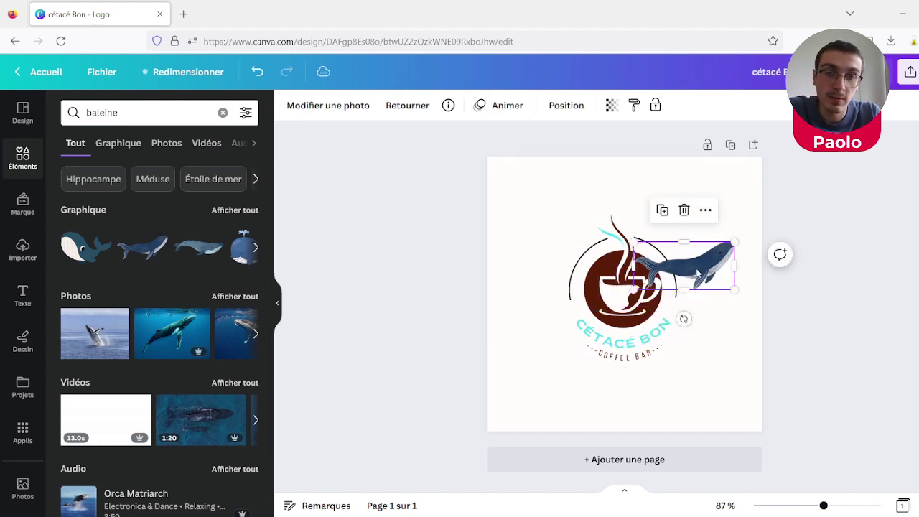
drag(680, 259, 623, 246)
Delete the whale graphic and all the remaining coffee bar logo artwork from the page.
key(Delete)
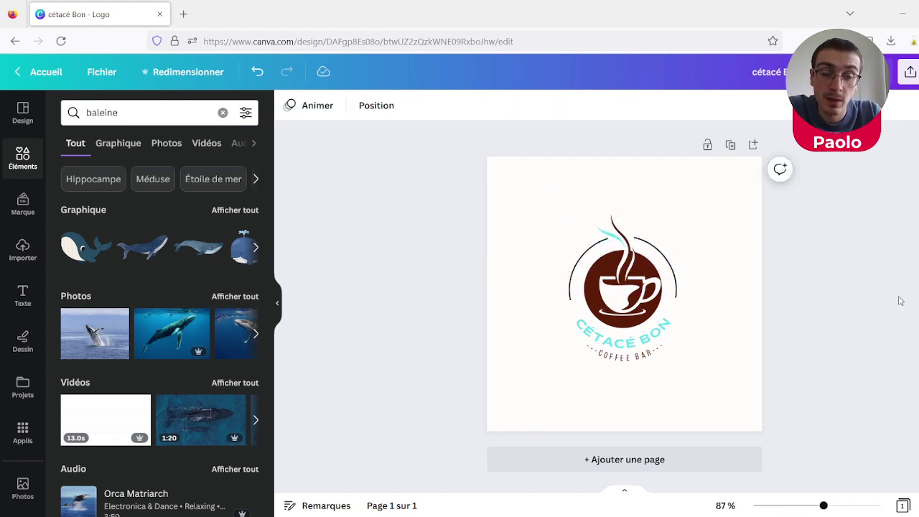
drag(529, 204, 744, 388)
key(Delete)
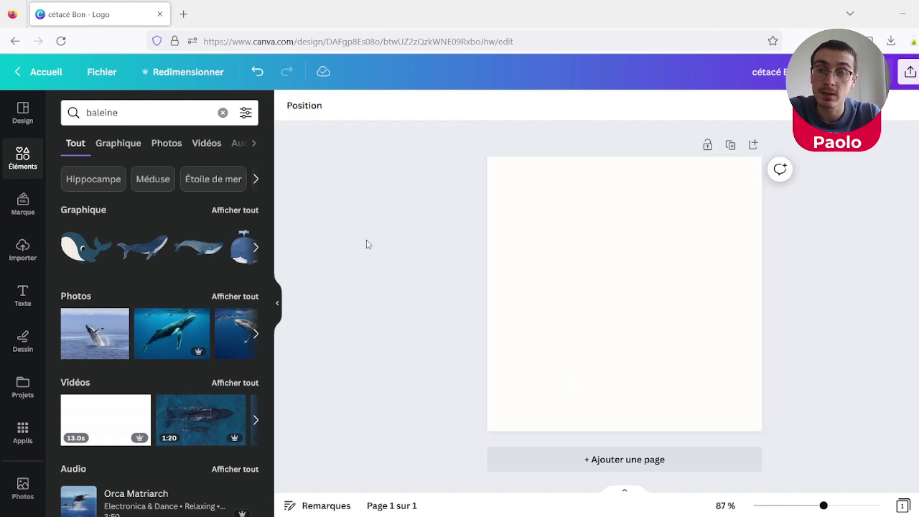
Search the logo templates for "club foot" and apply the UNIVERSITY SOCCER CLUB template with the flying ball.
click(222, 113)
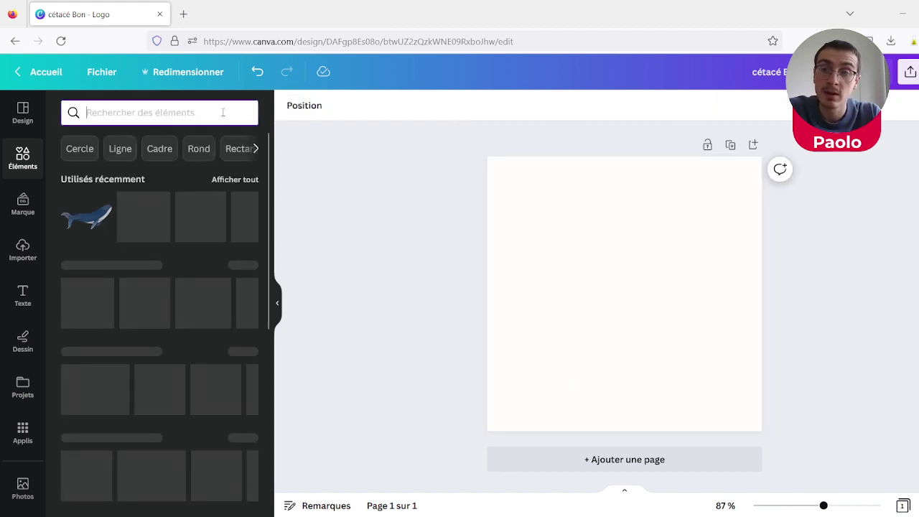
click(23, 113)
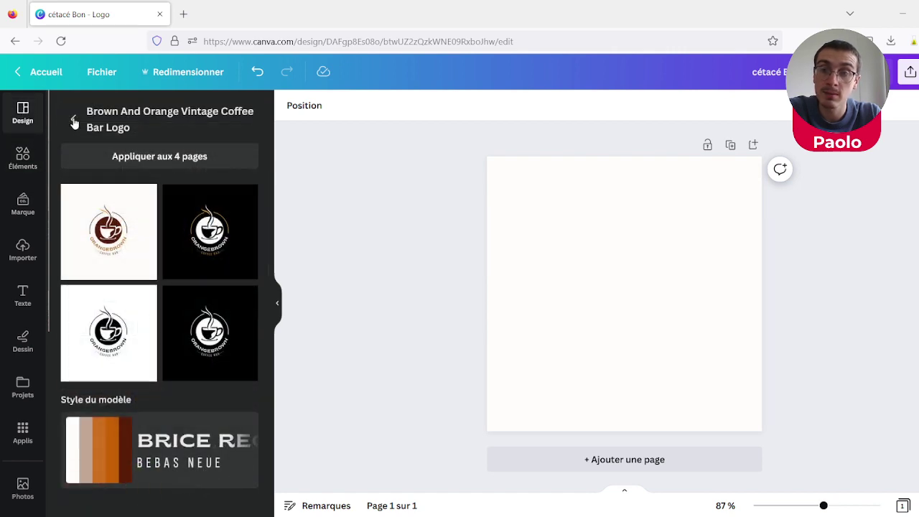
click(74, 122)
click(123, 113)
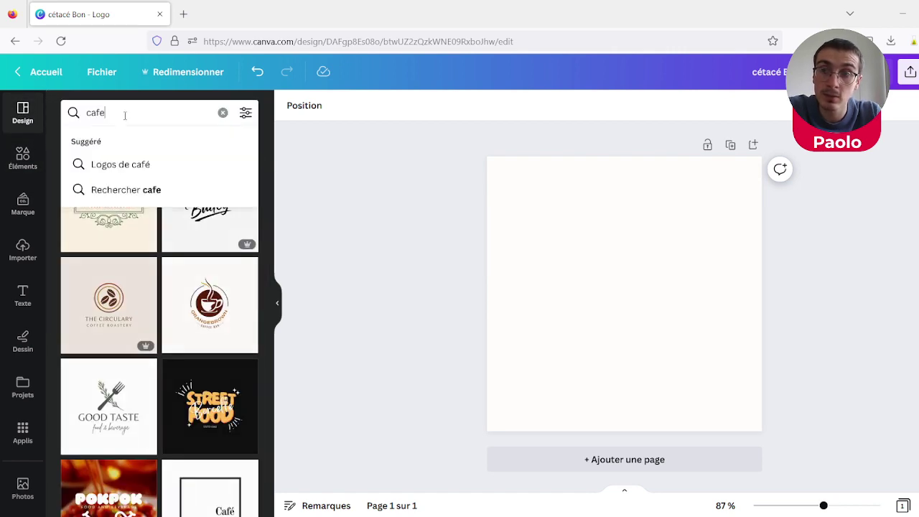
double_click(123, 112)
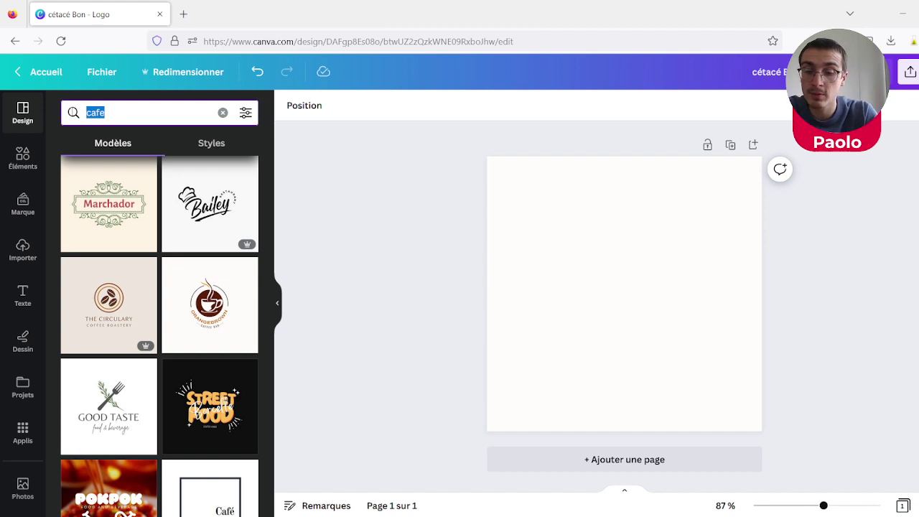
text(club )
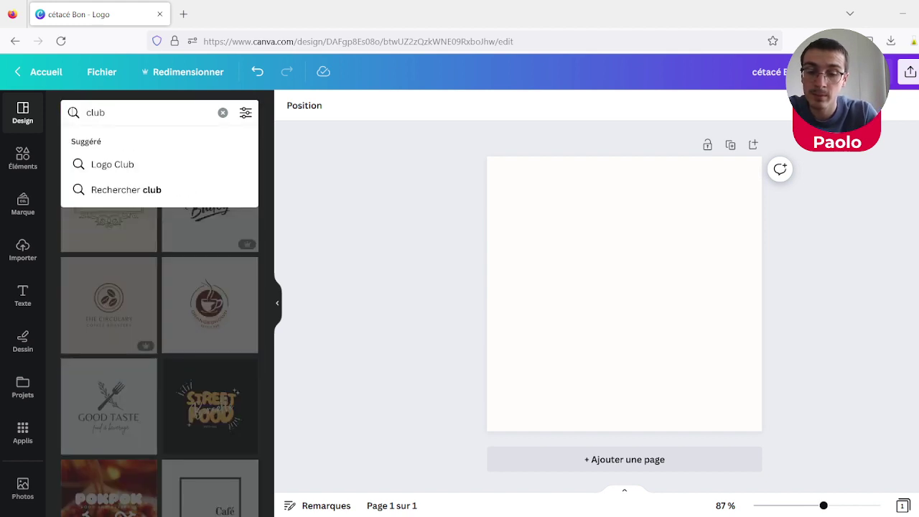
text(foot)
key(Return)
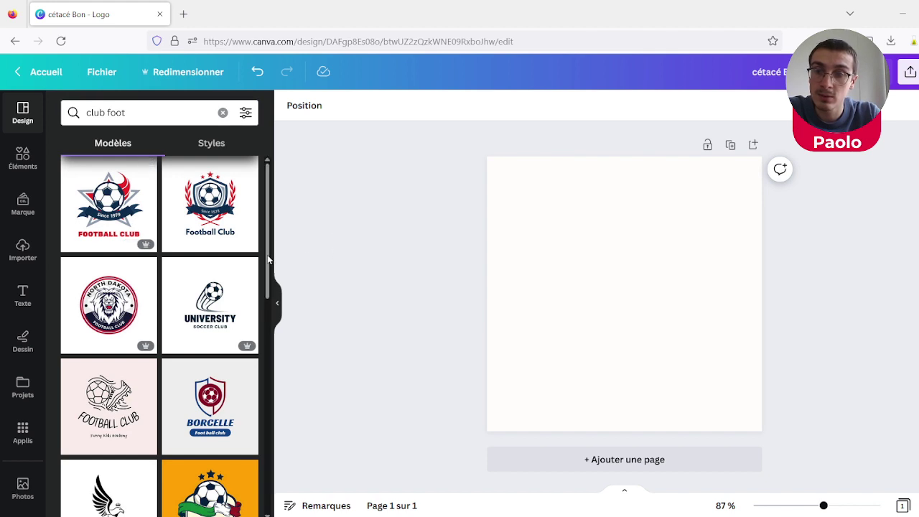
scroll(267, 265, down, 2)
click(223, 243)
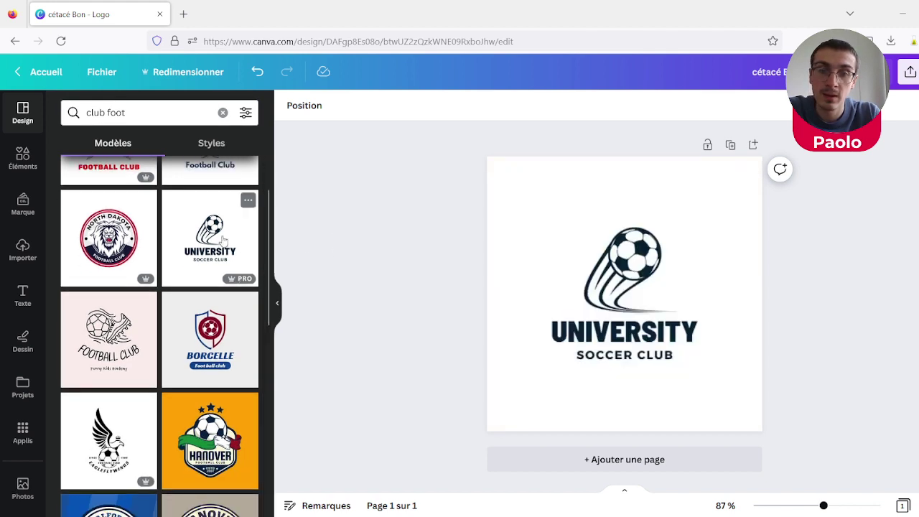
Replace the UNIVERSITY heading under the ball with "PARIS FC".
click(695, 343)
double_click(696, 340)
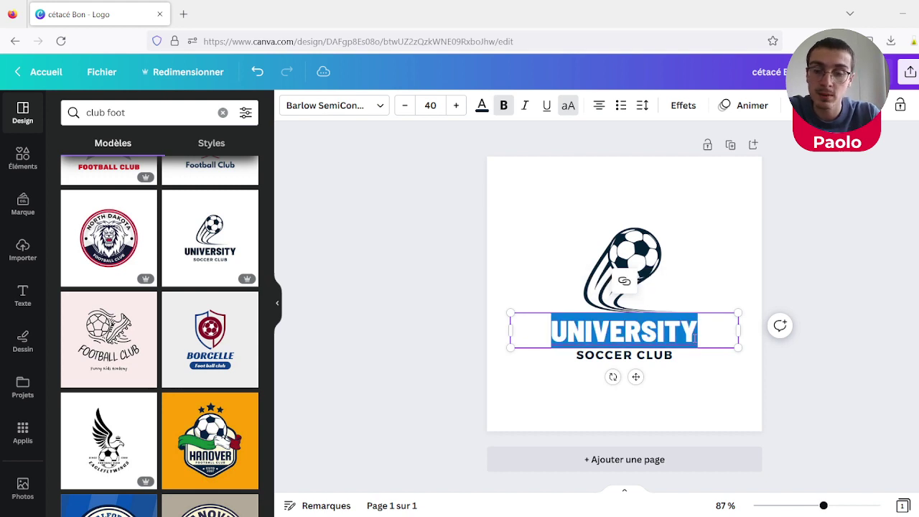
text(PARI)
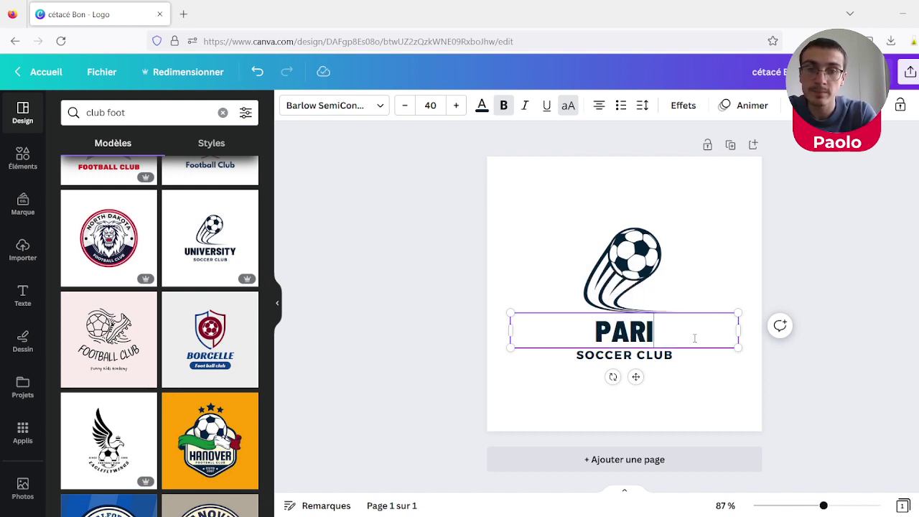
text(S FC)
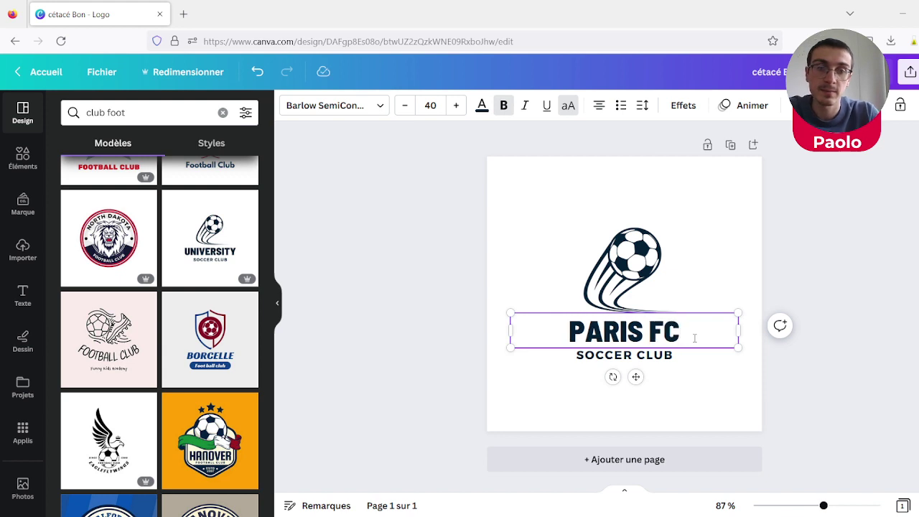
Change the word SOCCER in the SOCCER CLUB subtitle to "FOOTBALL".
click(630, 355)
click(631, 354)
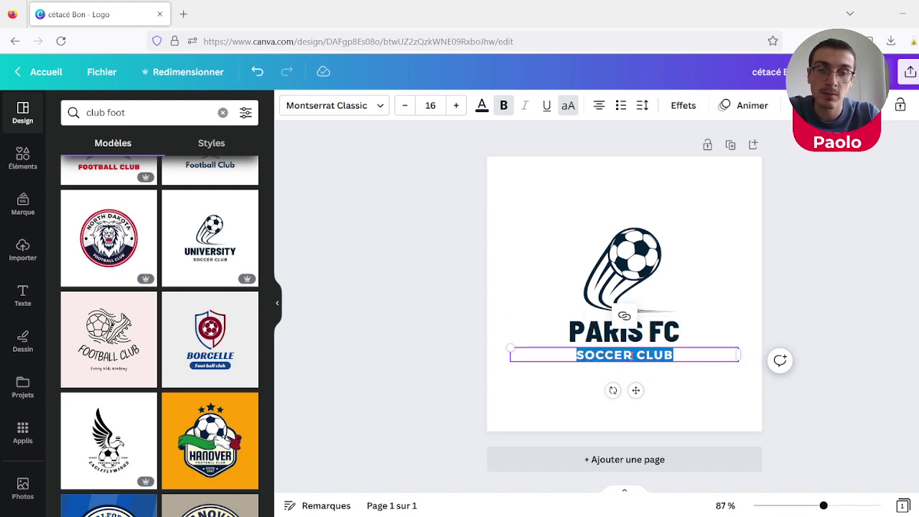
drag(630, 354, 575, 354)
text(FO)
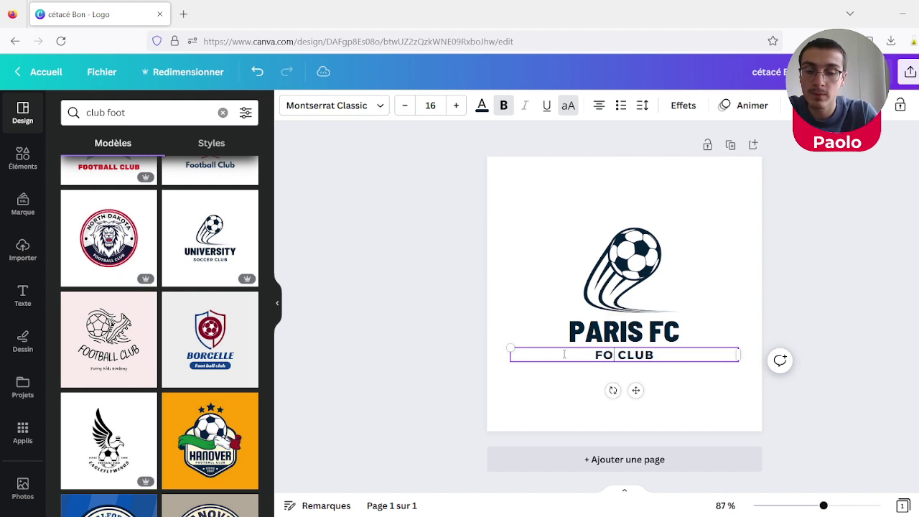
text(OTBALL)
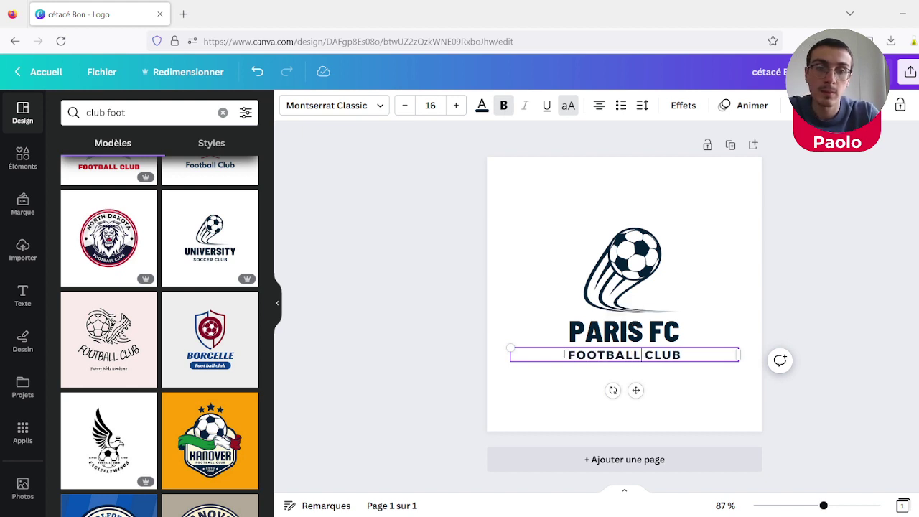
click(747, 301)
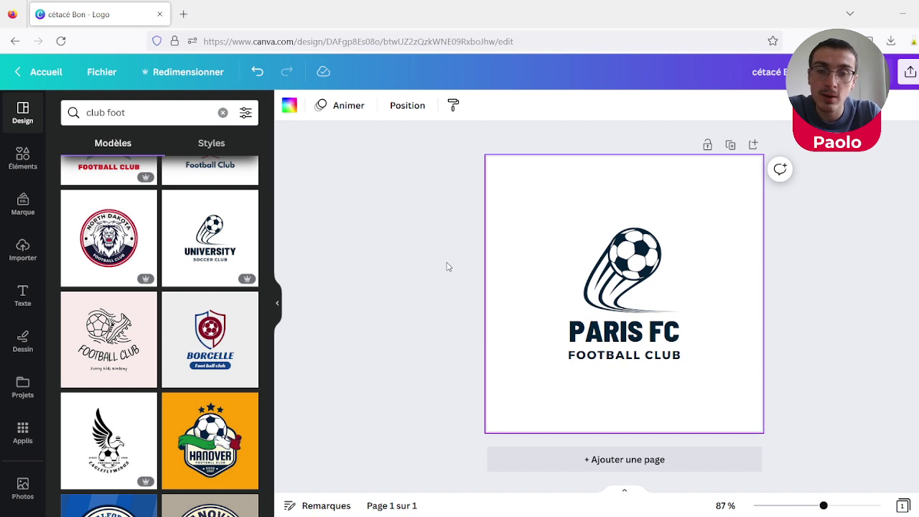
Try the Barlow Condensed Bold font on the PARIS FC heading and undo the font change.
click(623, 333)
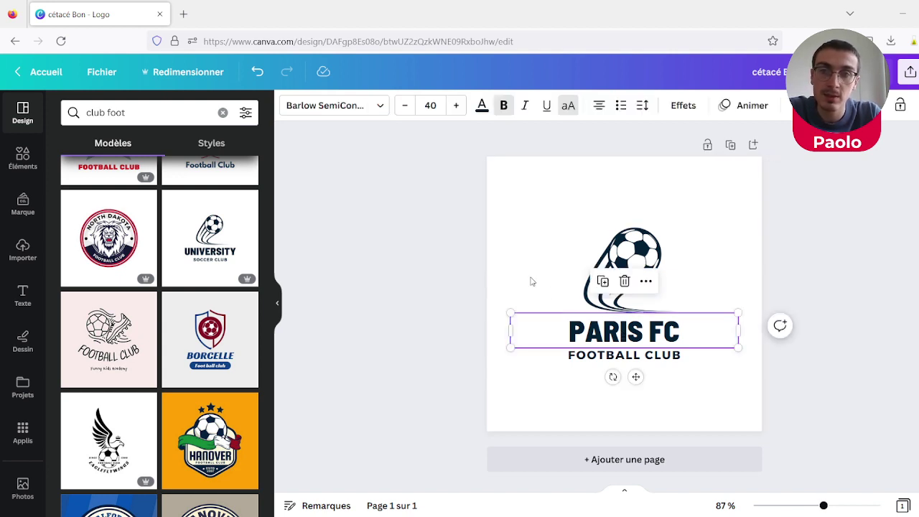
click(379, 107)
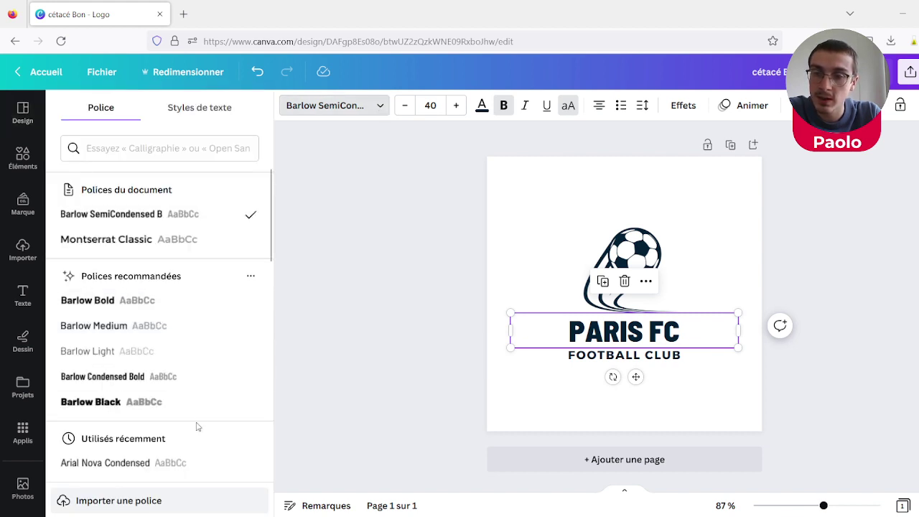
click(175, 378)
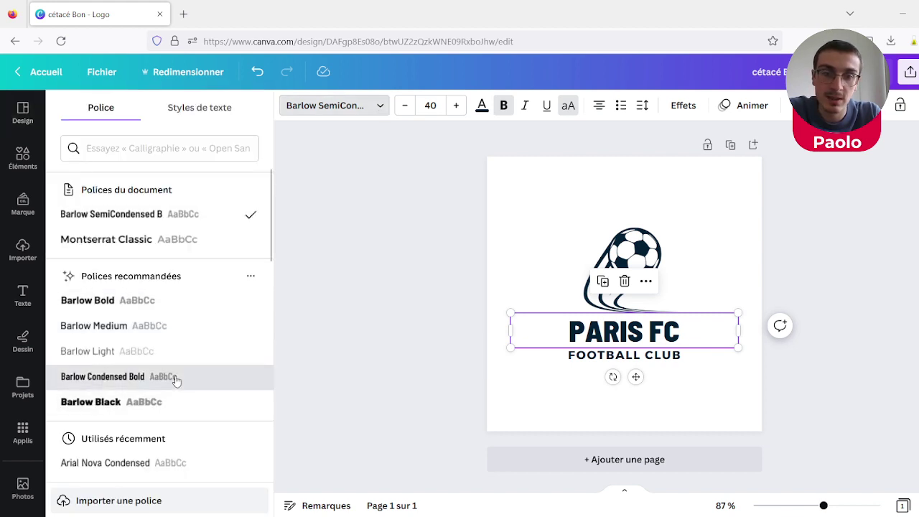
key(Escape)
click(817, 230)
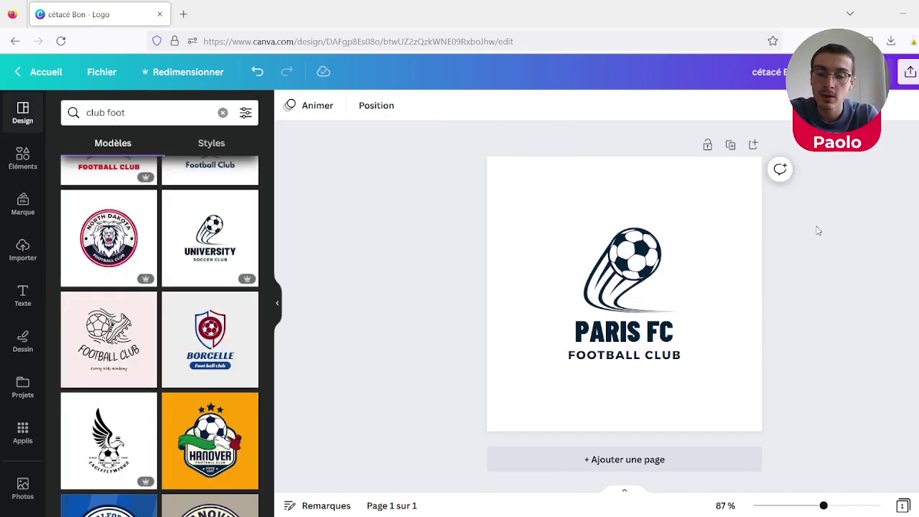
key(ctrl+z)
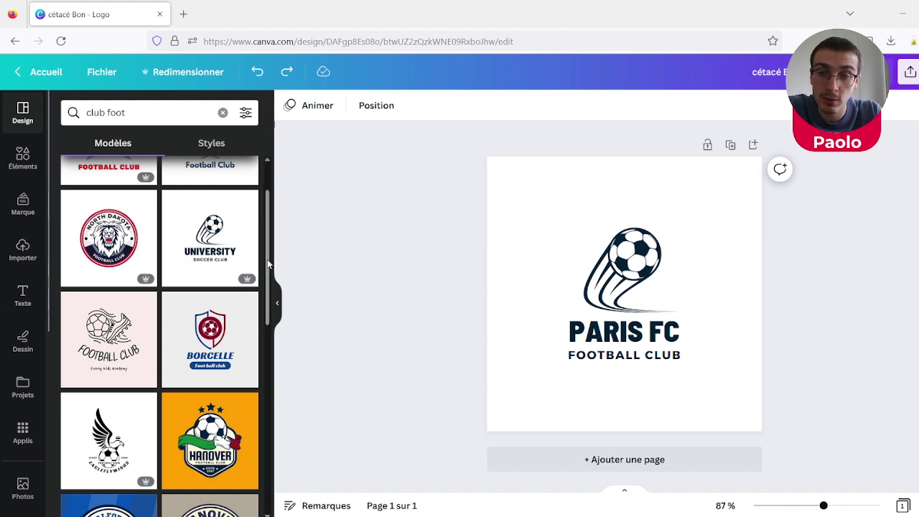
Delete all the football club logo artwork from the page.
scroll(267, 259, down, 2)
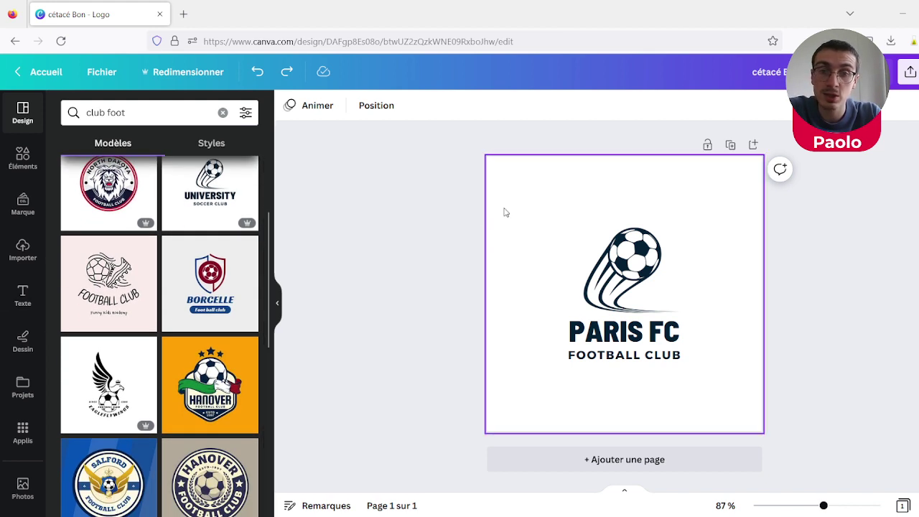
drag(505, 212, 731, 384)
key(Delete)
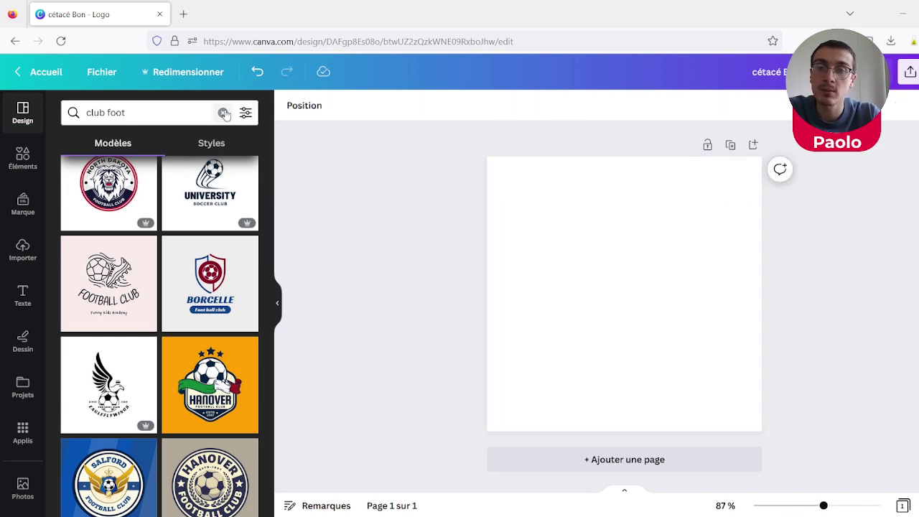
Search the logo templates for "paroisse" and apply the PAROISSE SAINTE-CATHERINE template.
click(224, 113)
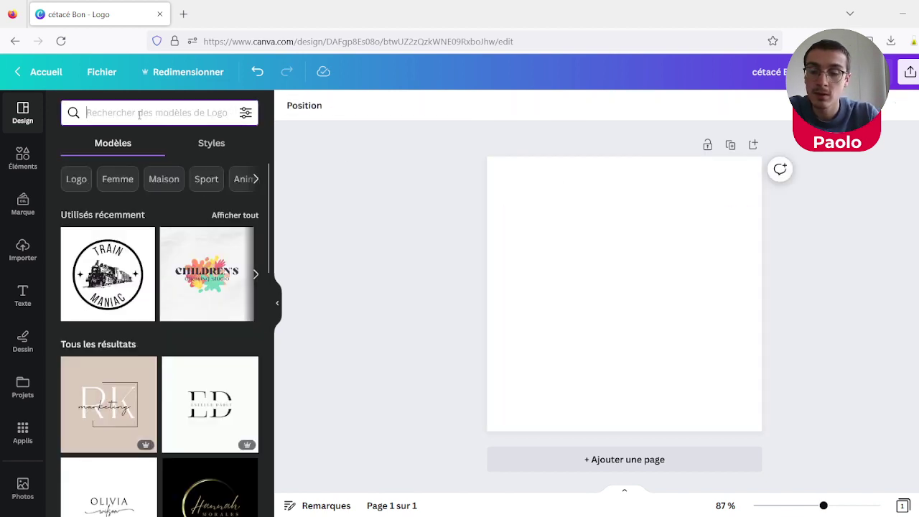
text(pa)
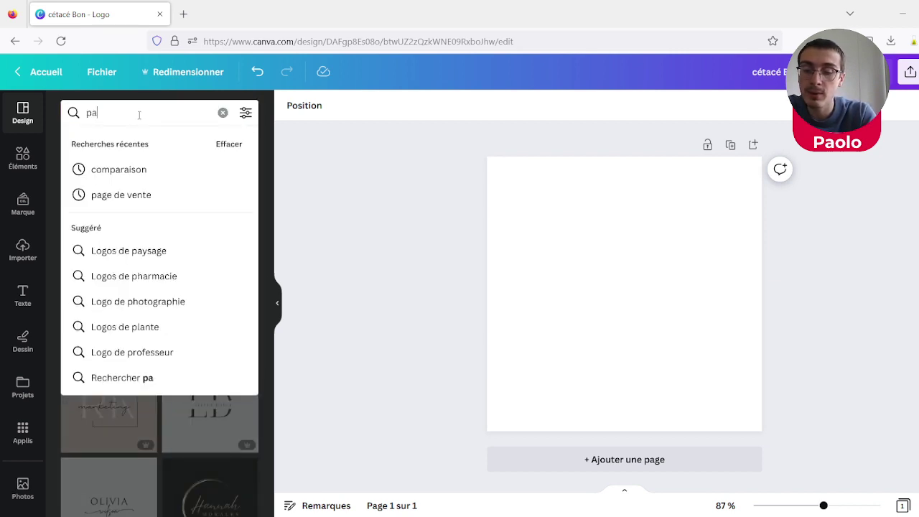
text(roisse)
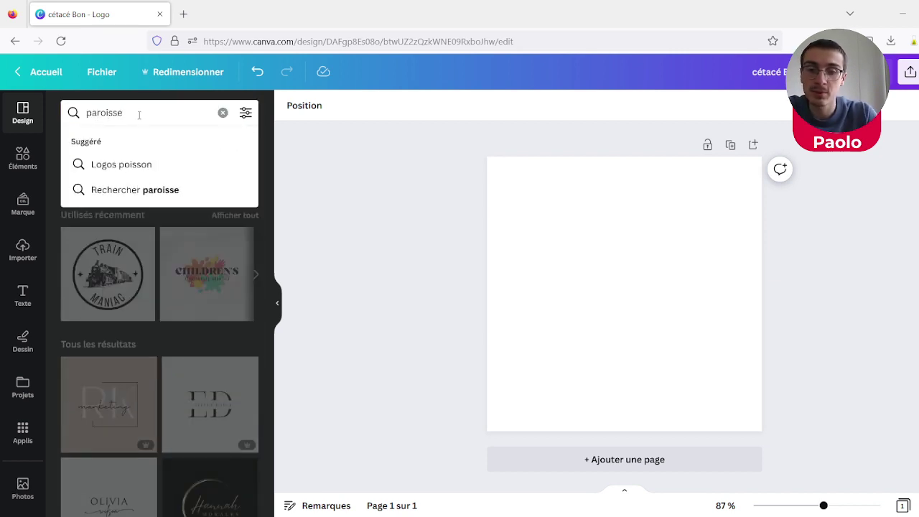
key(Return)
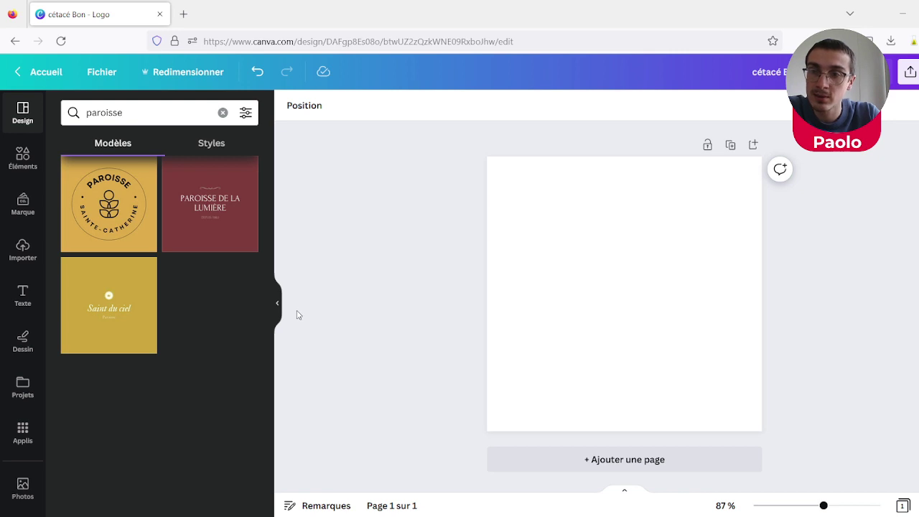
click(96, 208)
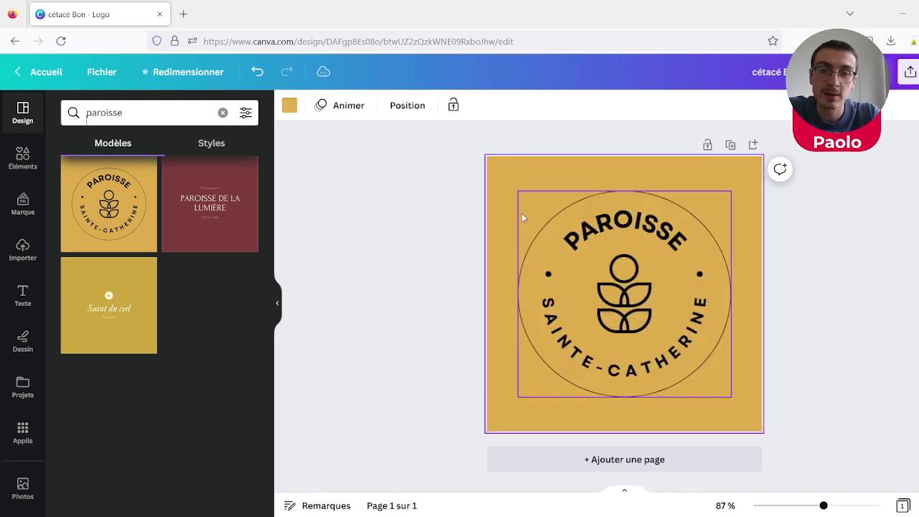
Change the page's background colour to the default solid orange.
click(290, 105)
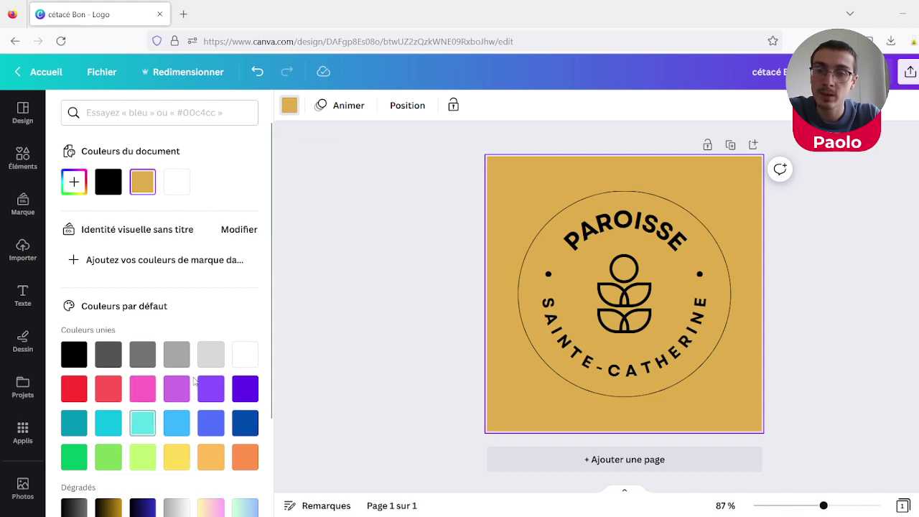
click(245, 457)
click(850, 289)
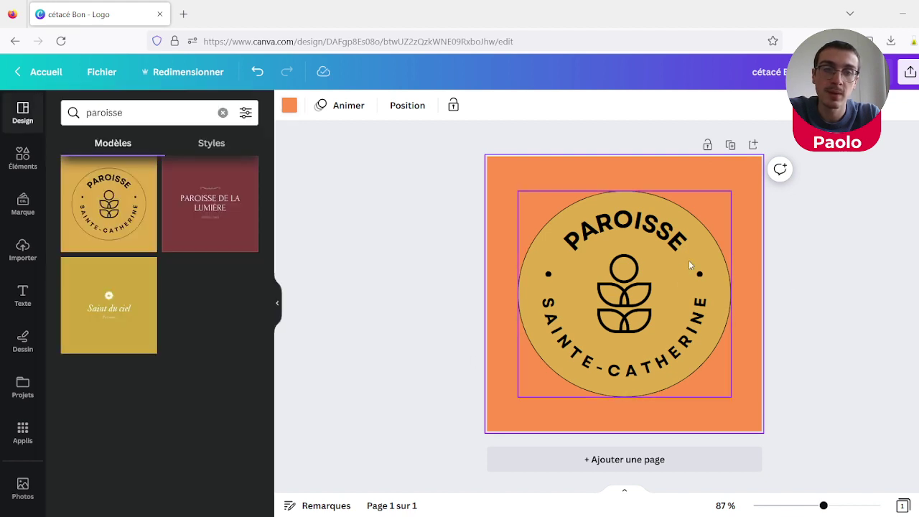
Change the curved SAINTE-CATHERINE text below the plant emblem to "SAINT-MARTIN".
double_click(703, 303)
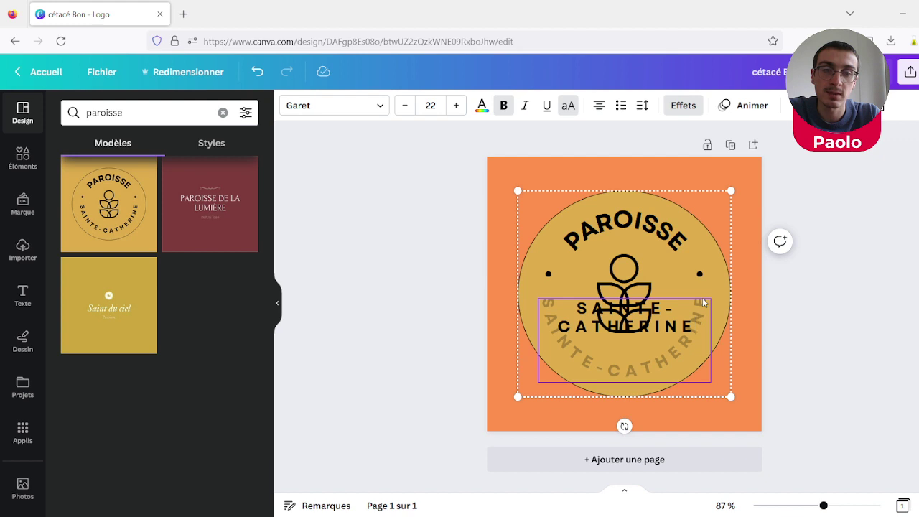
drag(697, 332, 563, 330)
text(MARTIN)
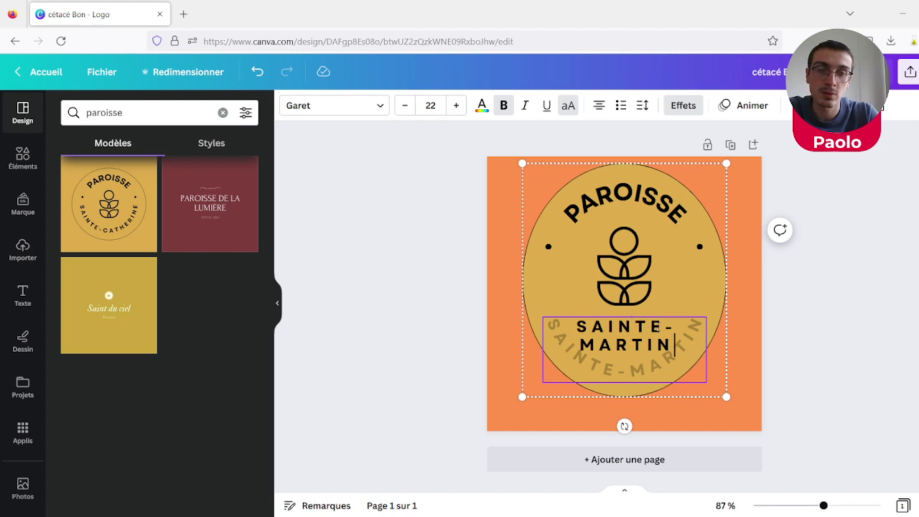
click(658, 327)
key(BackSpace)
click(840, 319)
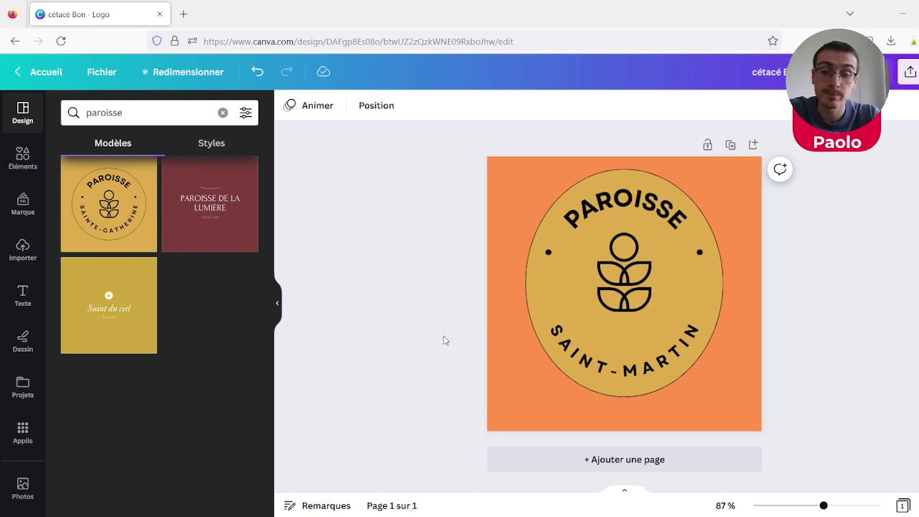
Undo the last edit of the curved SAINT-MARTIN text and clear the template search.
key(ctrl+z)
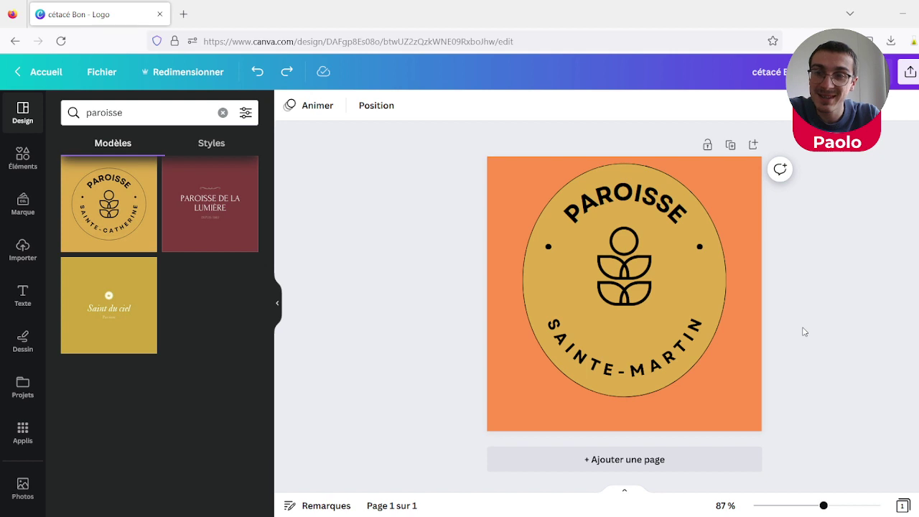
click(223, 114)
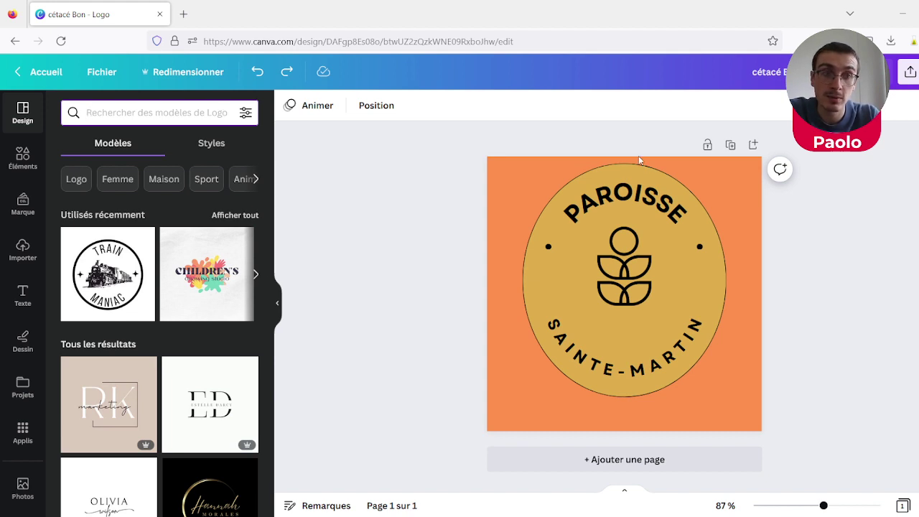
Remove the solid orange background from the page behind the parish emblem.
click(730, 209)
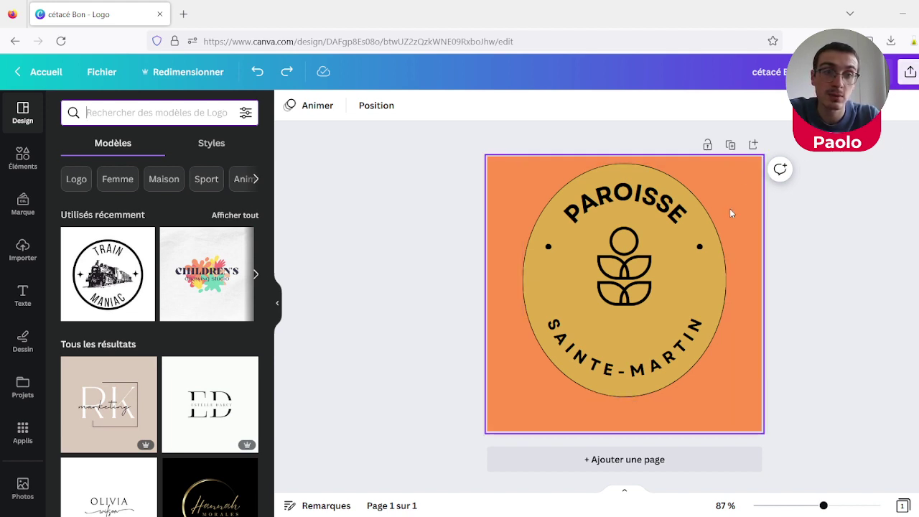
key(Delete)
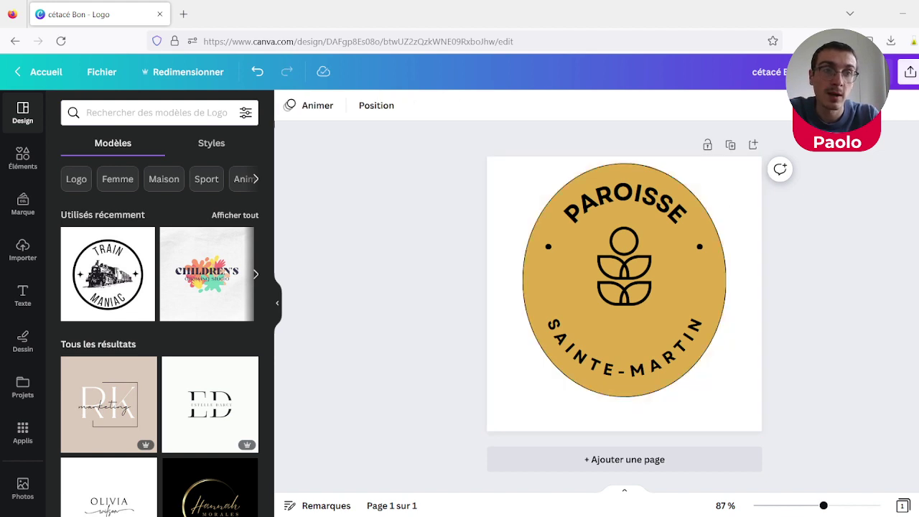
Configure the logo's download as a PNG file with a transparent background.
click(910, 71)
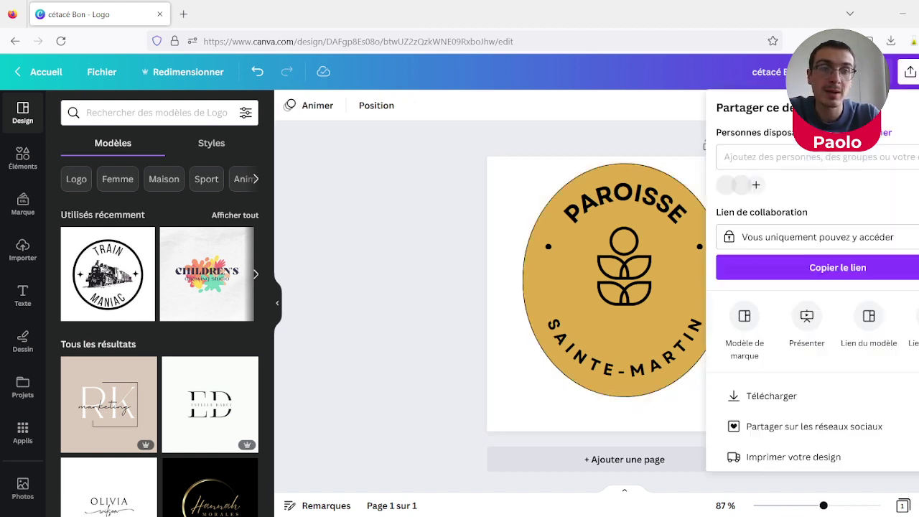
click(814, 401)
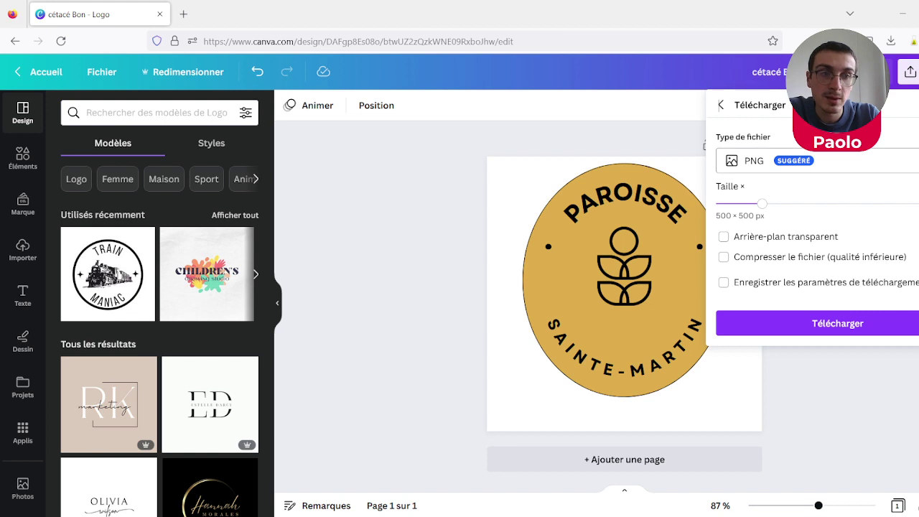
click(811, 160)
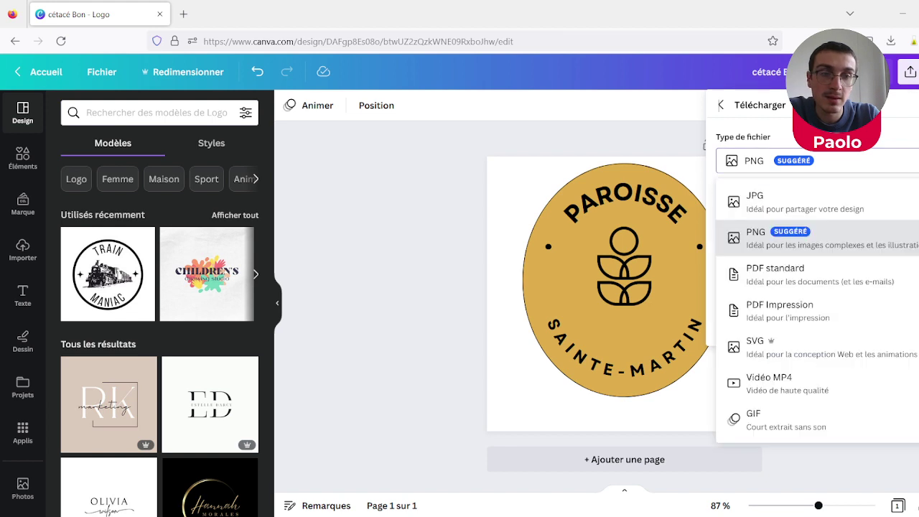
click(885, 218)
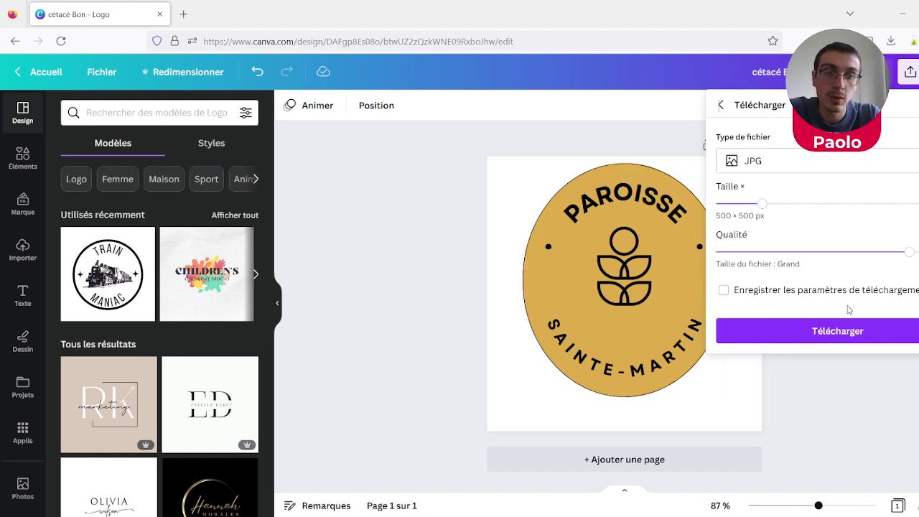
click(891, 161)
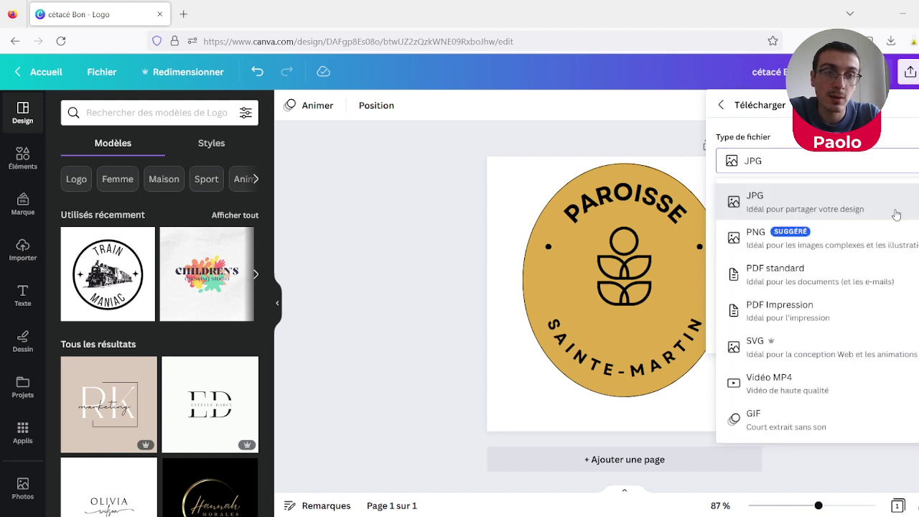
click(876, 240)
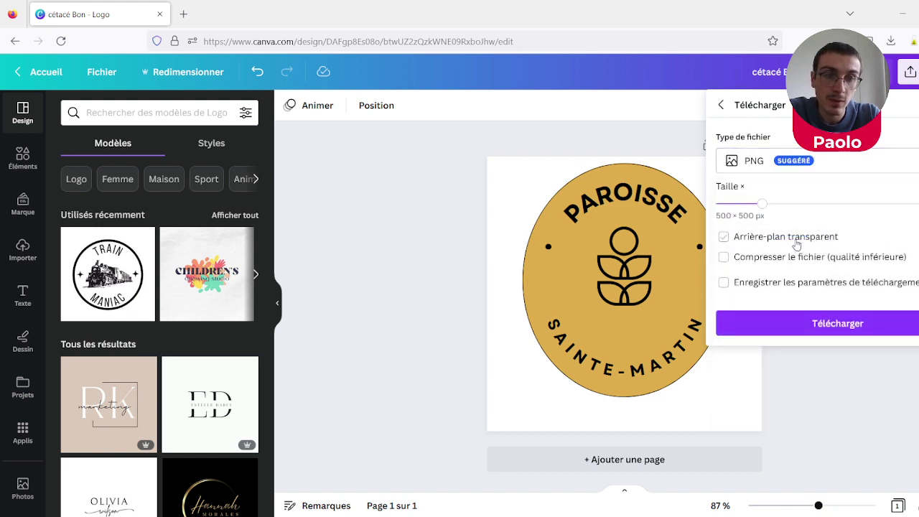
click(757, 242)
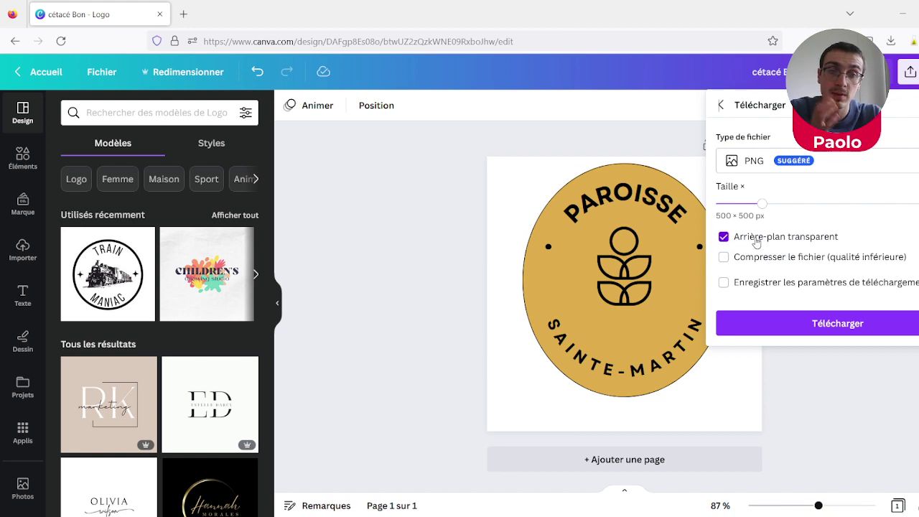